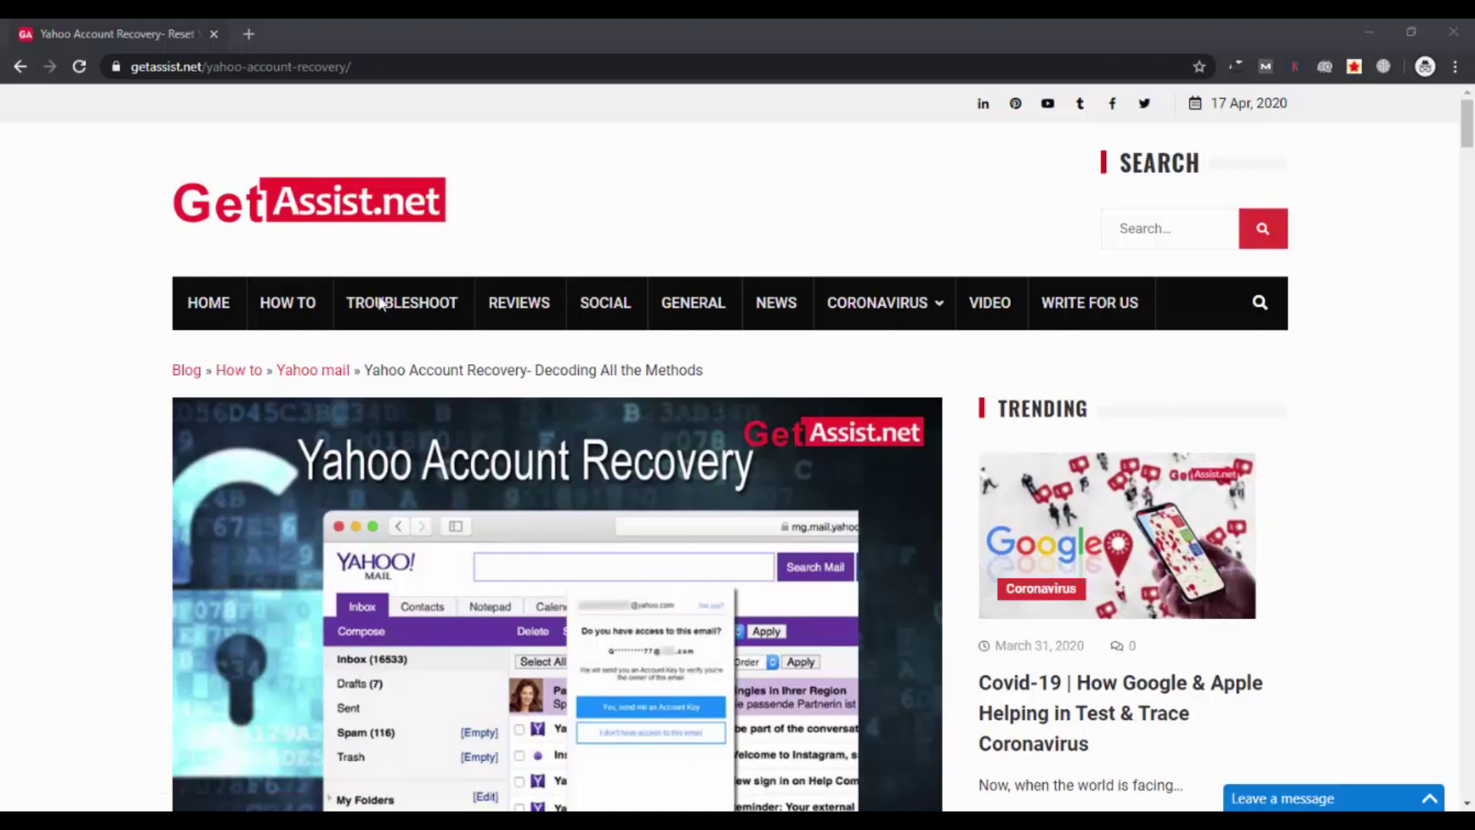
- Load yahoo.com in a new Chrome incognito tab
{"action": "left_click", "coordinate": [252, 32]}
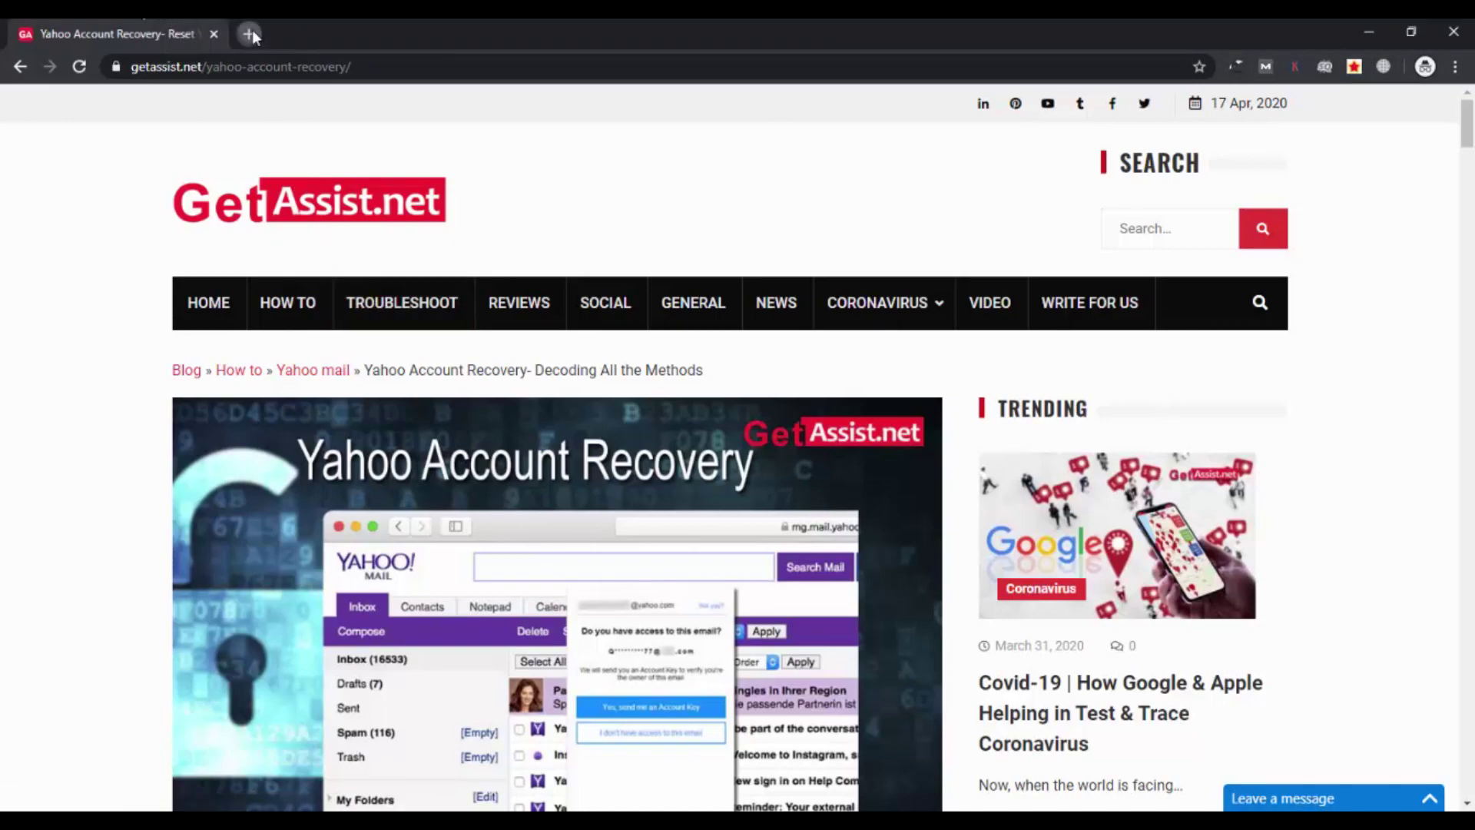
{"action": "left_click", "coordinate": [251, 34]}
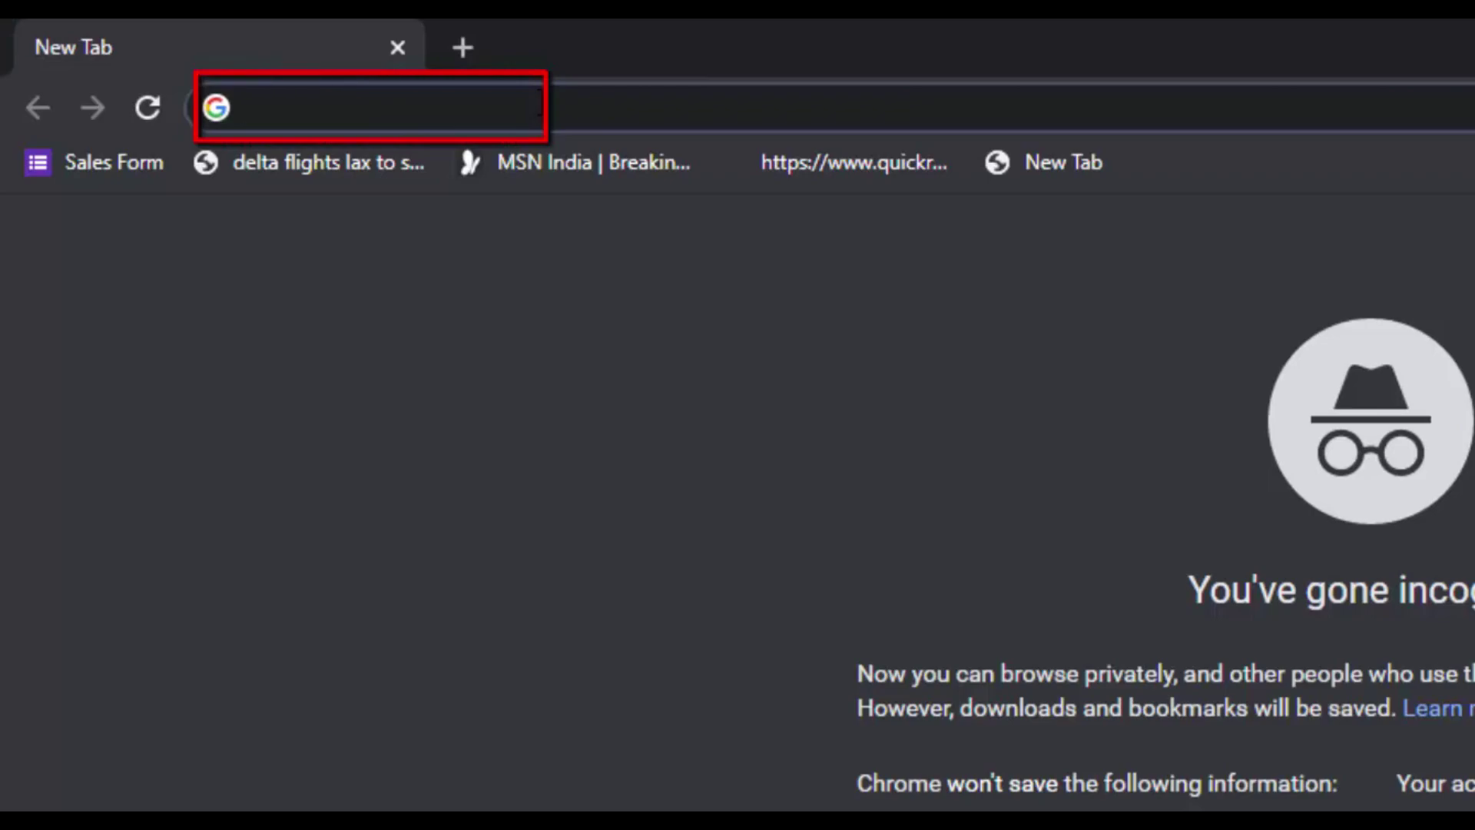
{"action": "type", "text": "yahoo"}
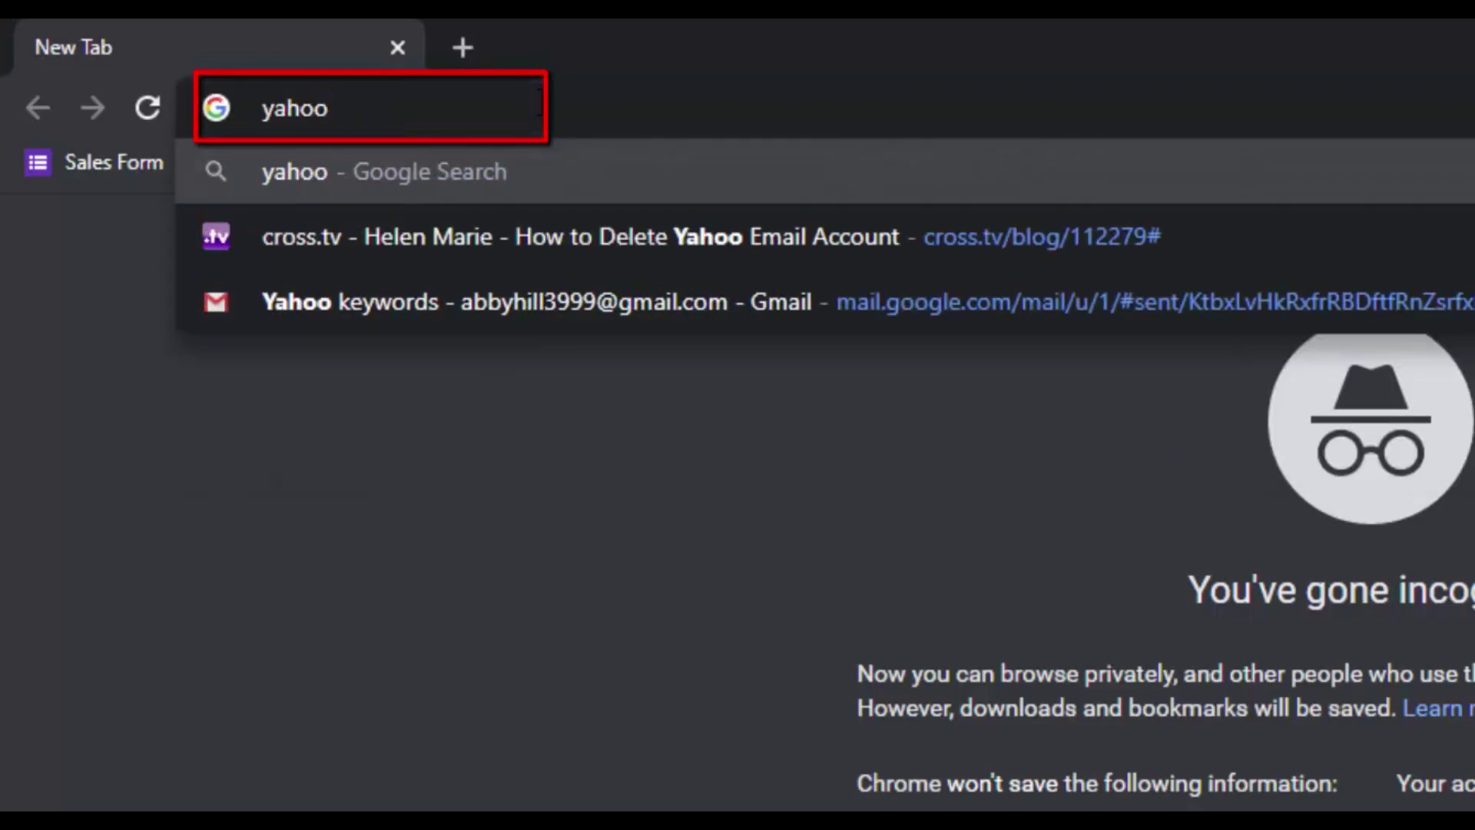
{"action": "type", "text": ".com"}
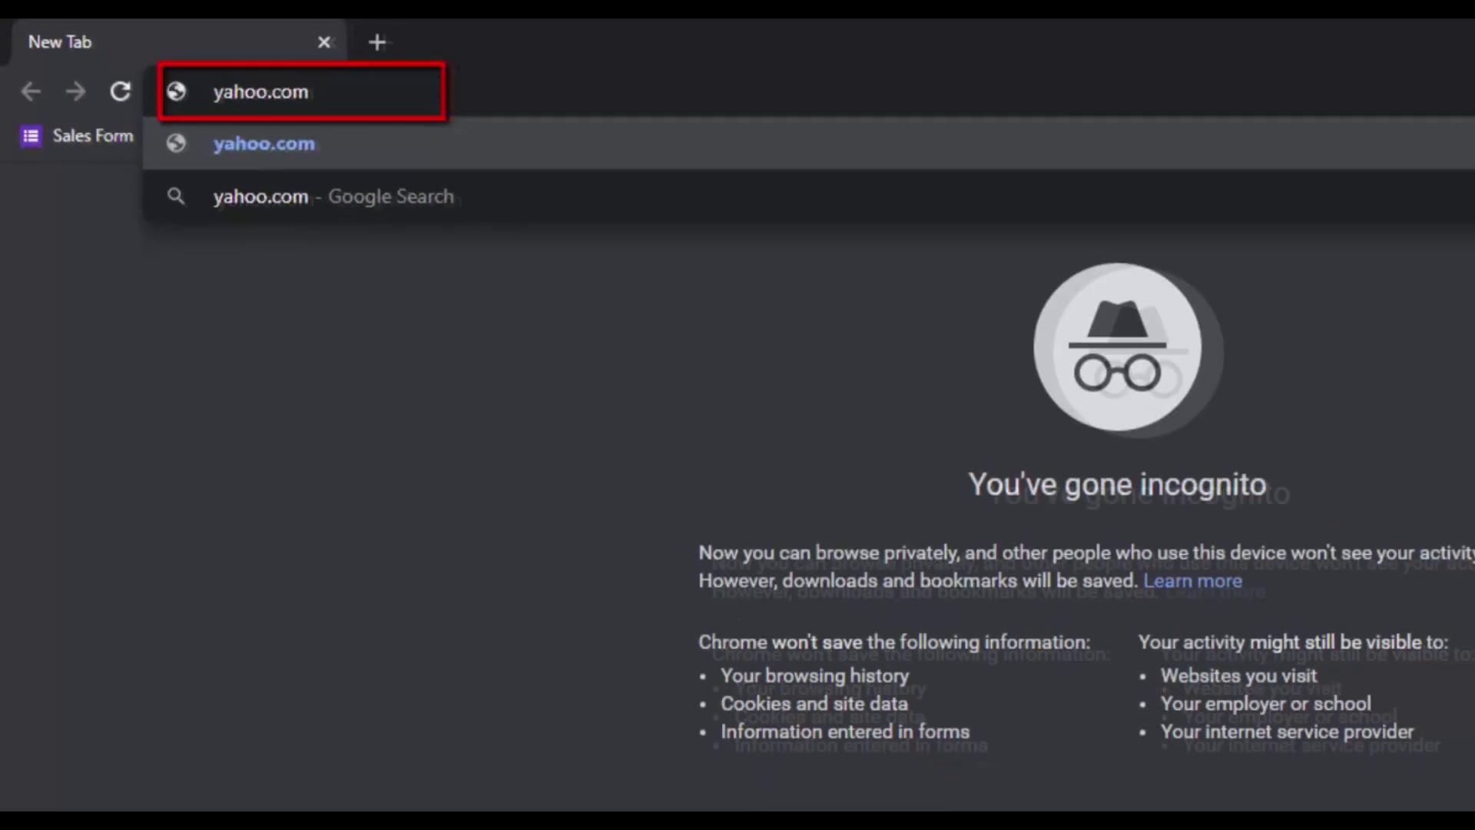
{"action": "key", "text": "Return"}
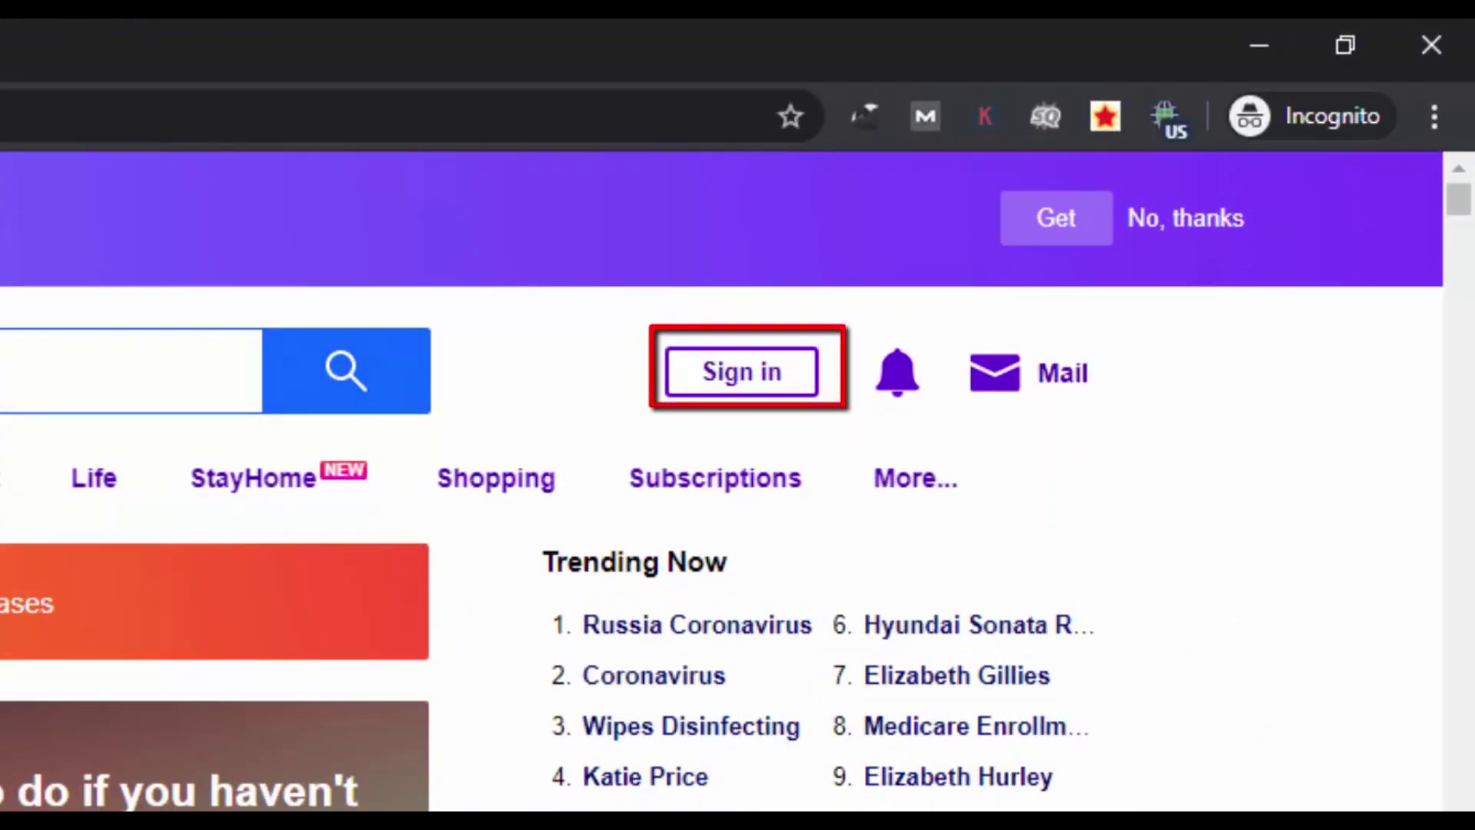
- Start Yahoo sign-in by pasting the saved account e-mail and continuing to the password page
{"action": "left_click", "coordinate": [744, 390]}
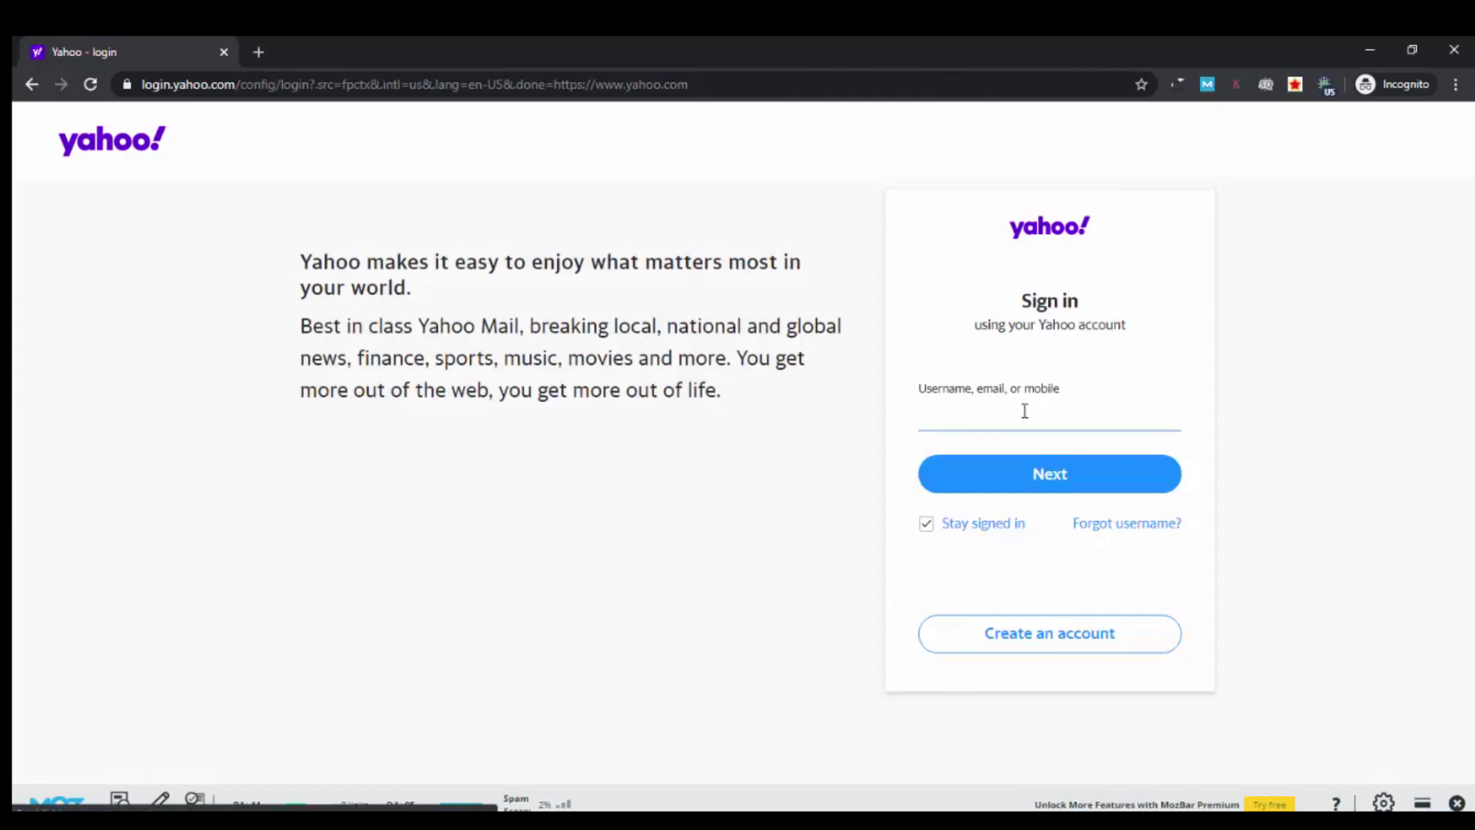
{"action": "left_click", "coordinate": [1024, 413]}
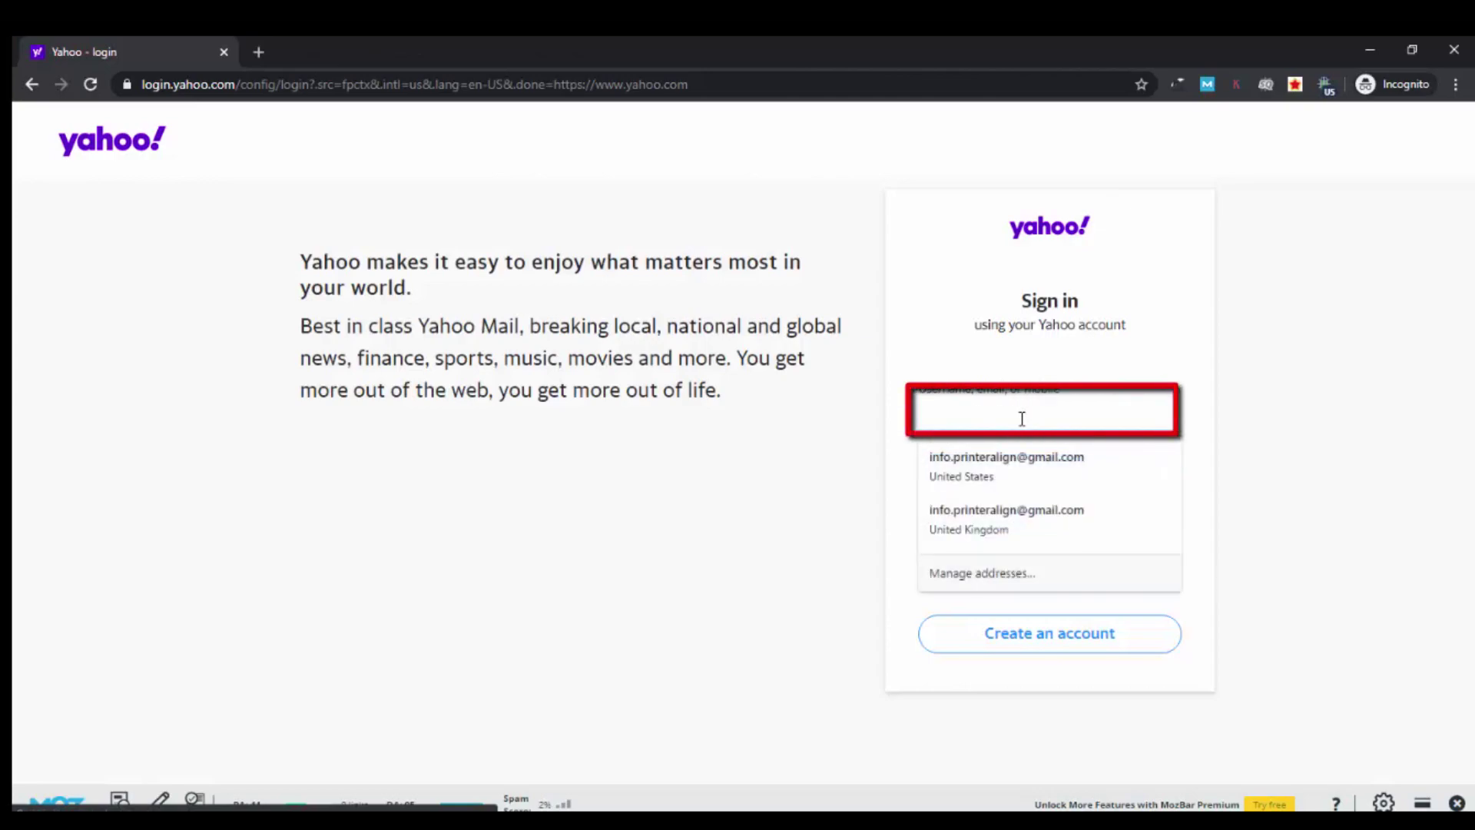
{"action": "key", "text": "ctrl+v"}
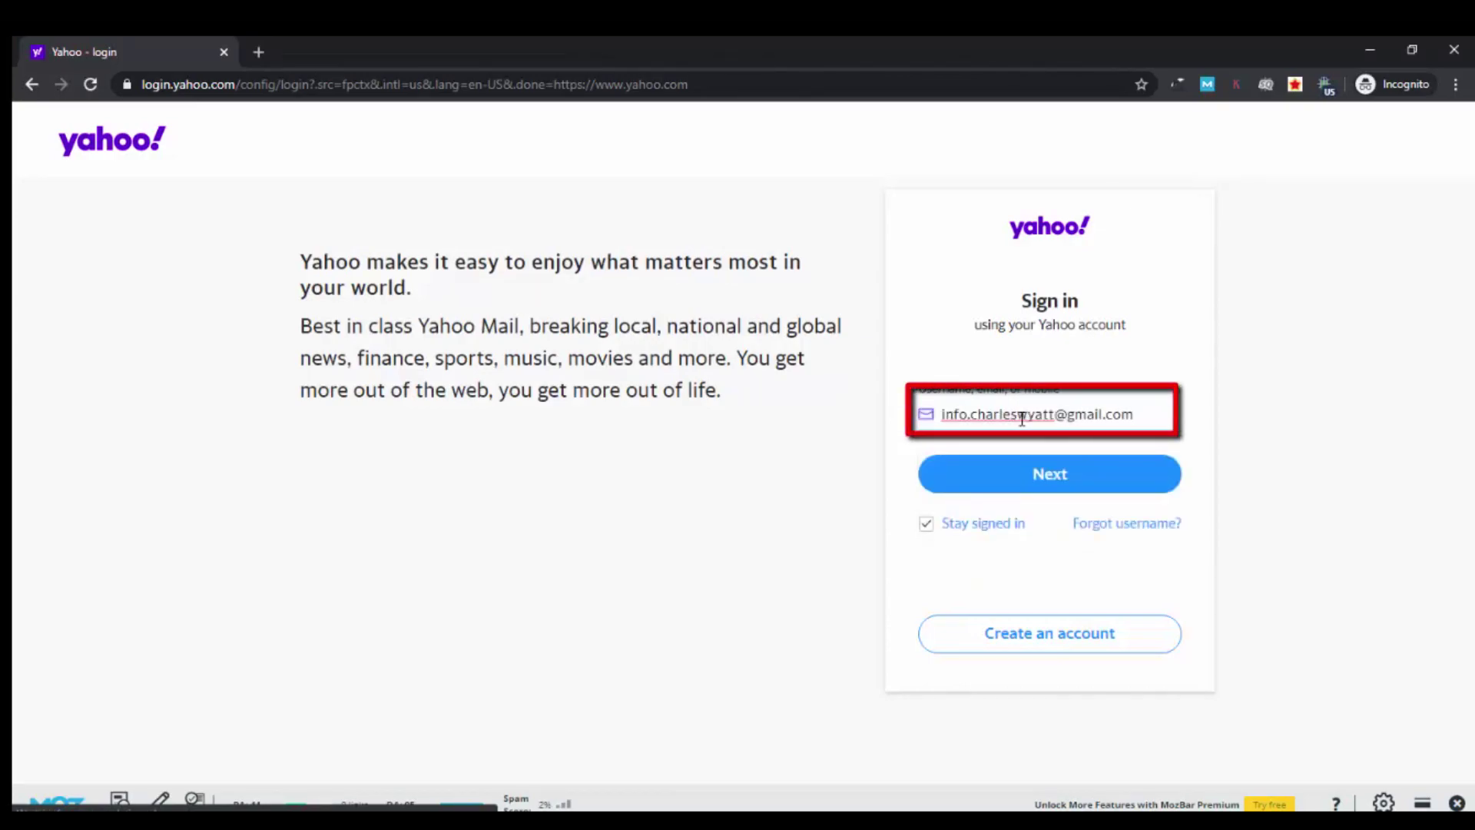
{"action": "left_click", "coordinate": [1100, 476]}
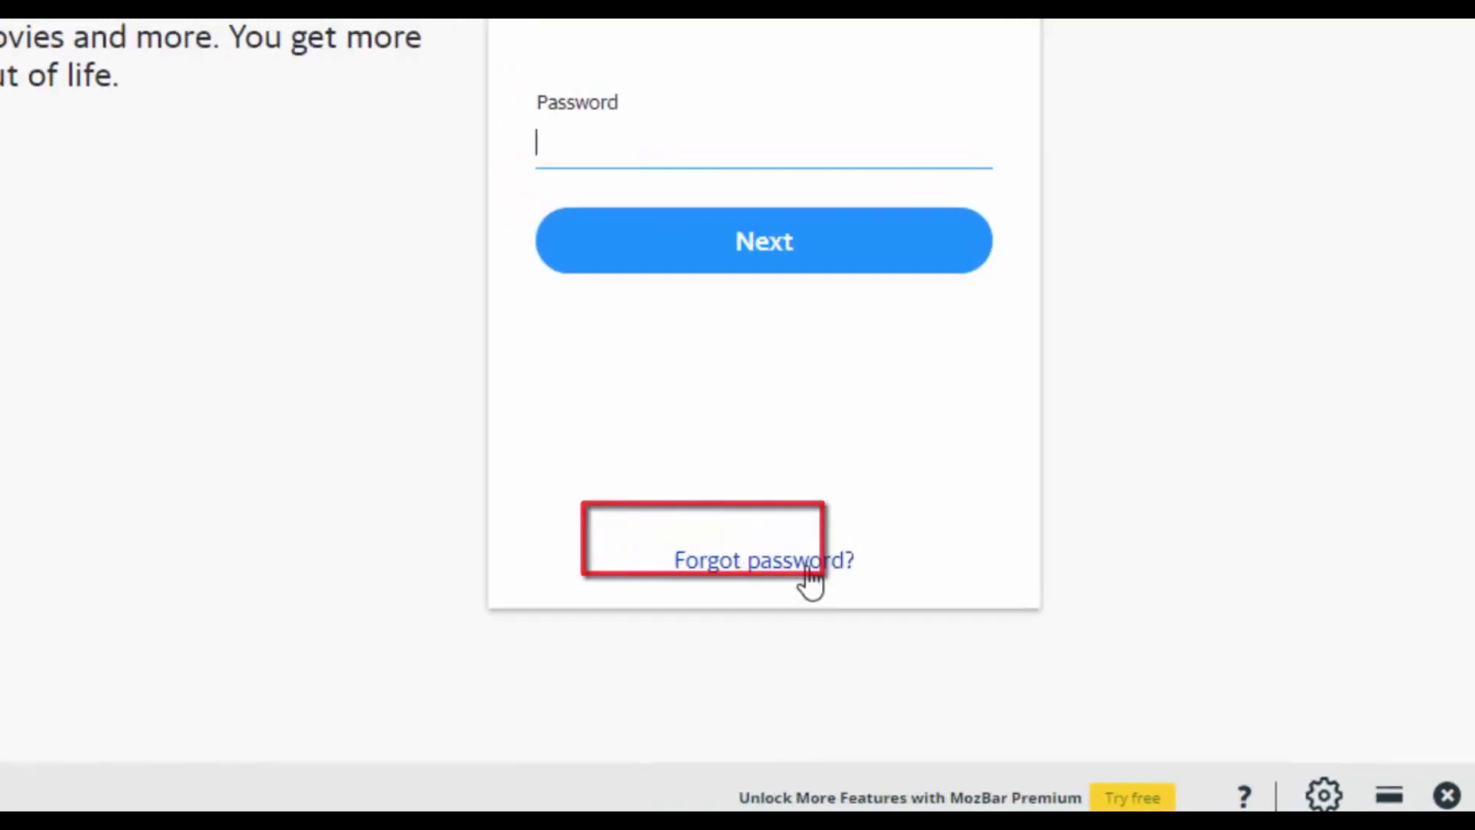
- Choose 'Forgot password?' so Yahoo e-mails a verification code to the recovery address
{"action": "left_click", "coordinate": [807, 567]}
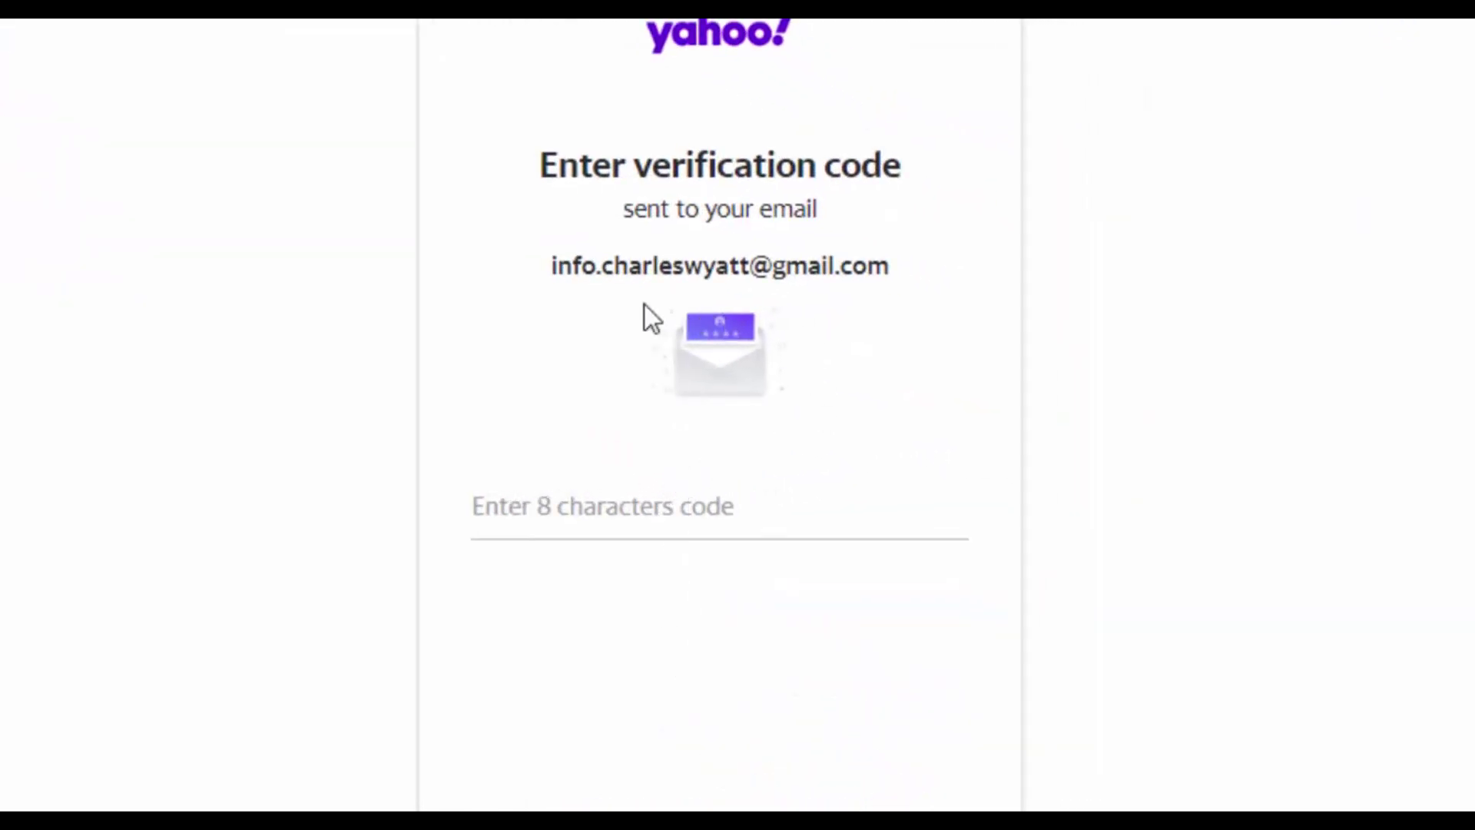
{"action": "left_click", "coordinate": [606, 511]}
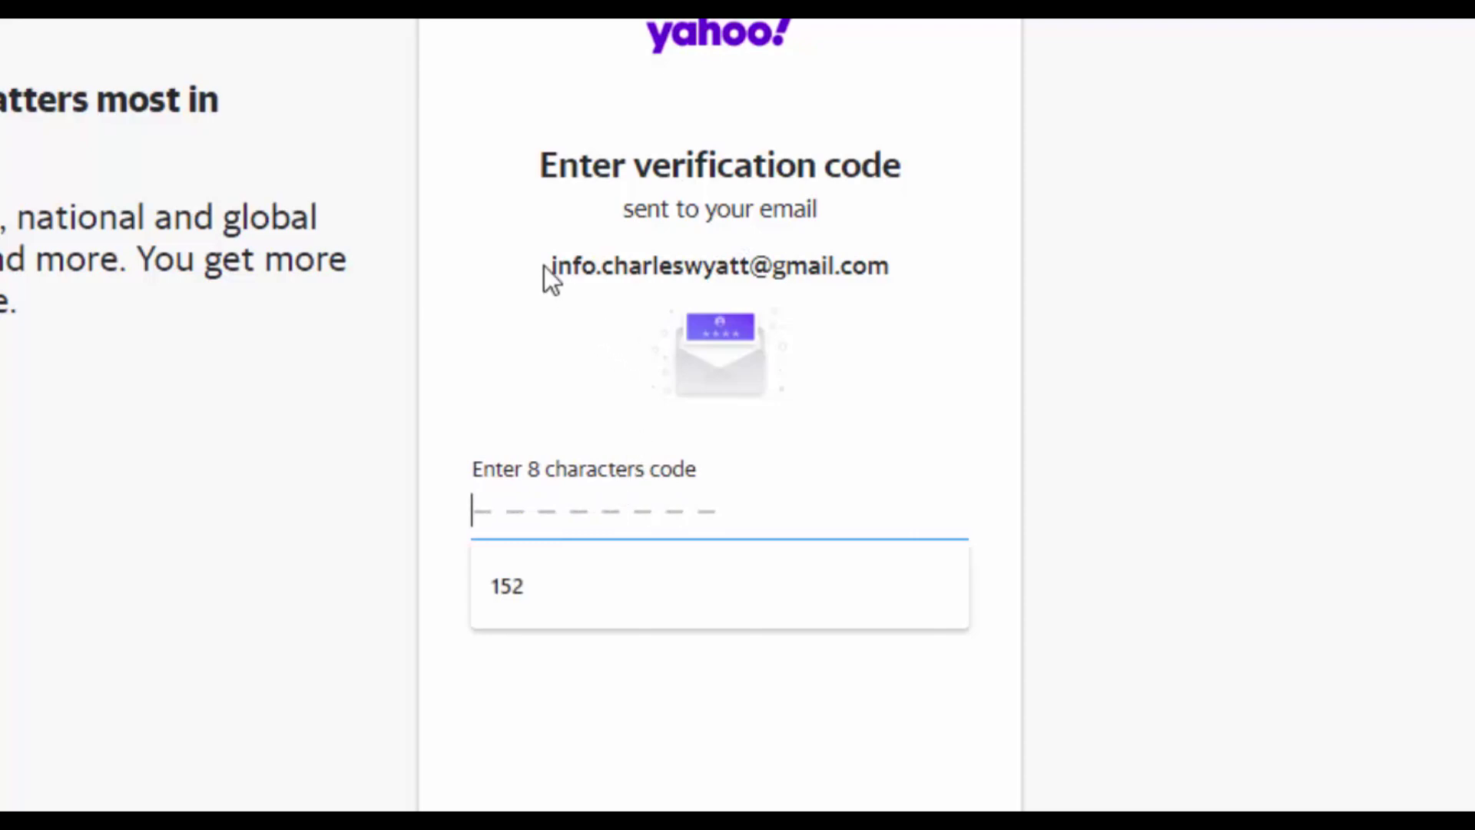
{"action": "left_click_drag", "start_coordinate": [623, 209], "coordinate": [822, 212]}
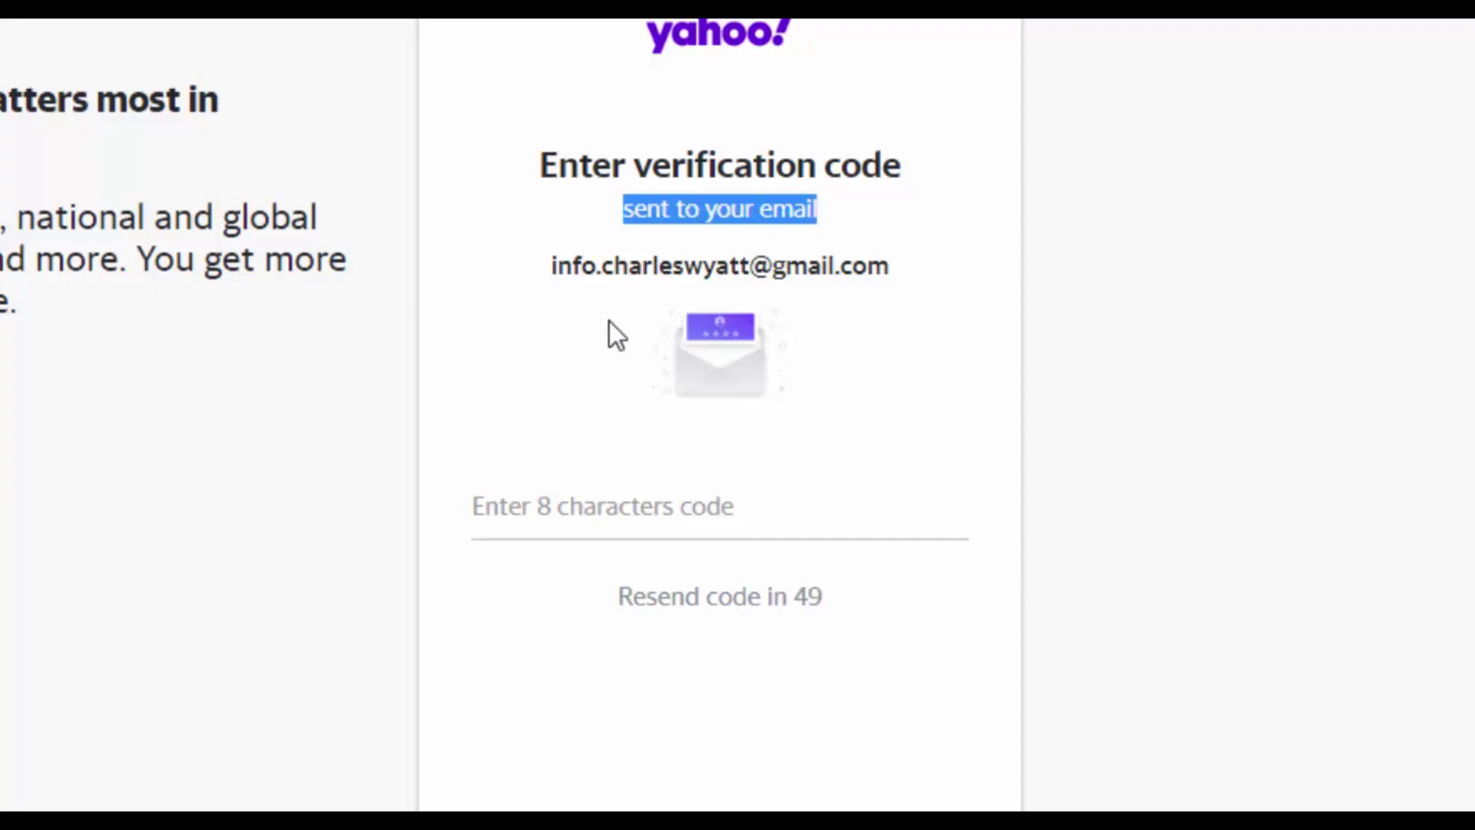
{"action": "left_click", "coordinate": [651, 220]}
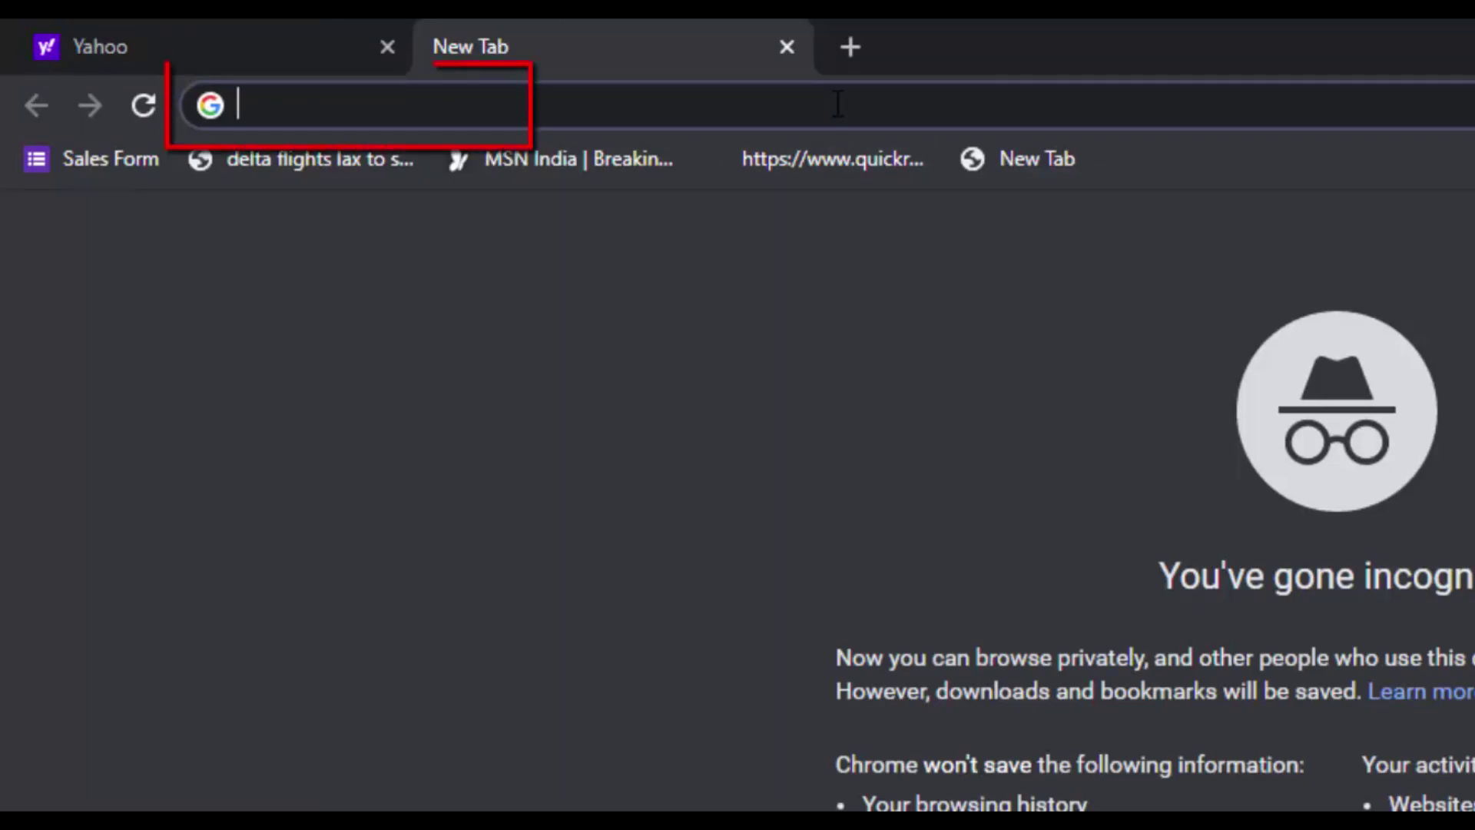
- Sign in to Gmail at gmail.com with the saved recovery address and its password
{"action": "type", "text": "gmail.com"}
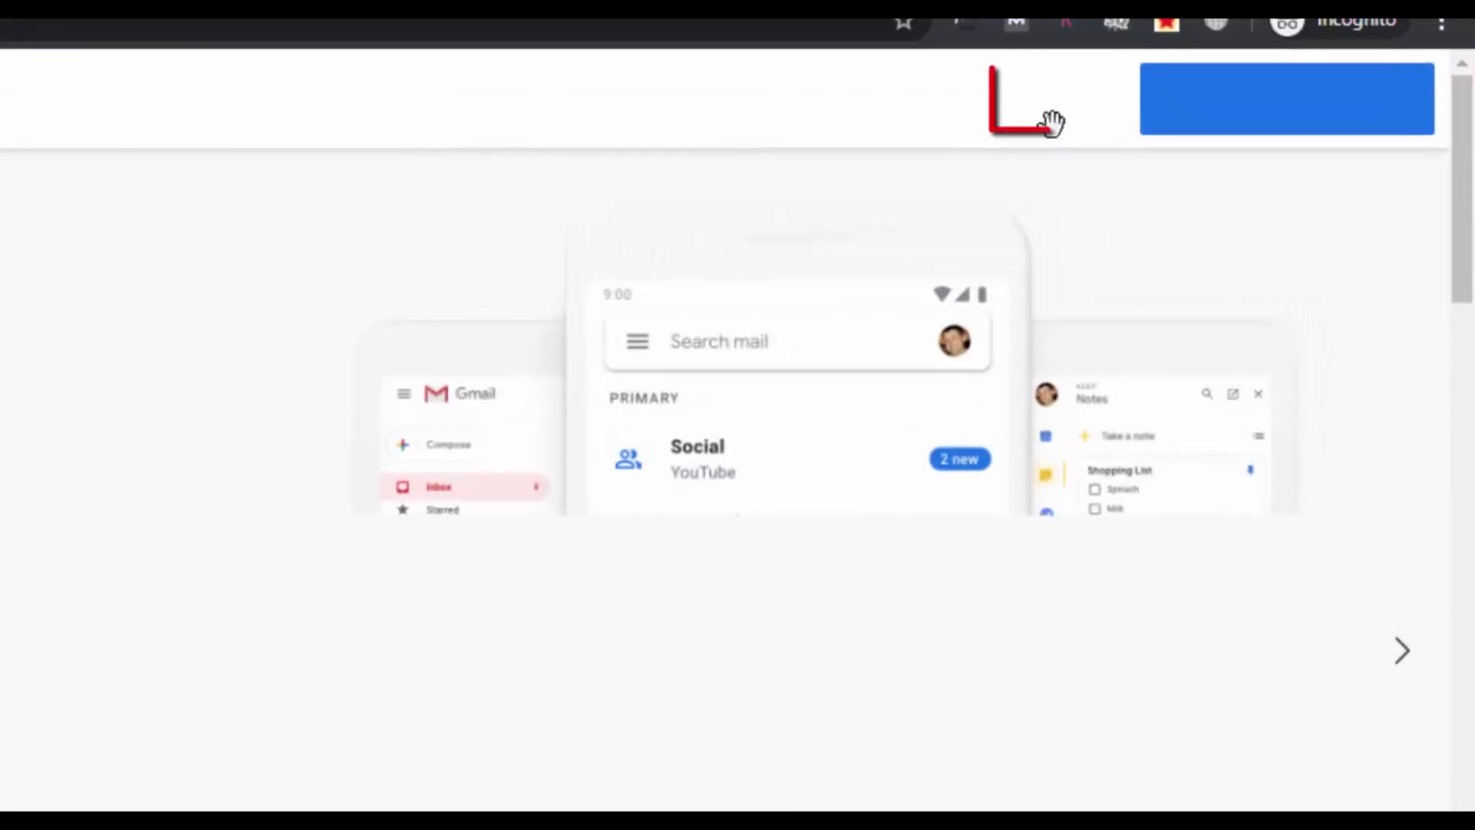
{"action": "left_click", "coordinate": [1033, 112]}
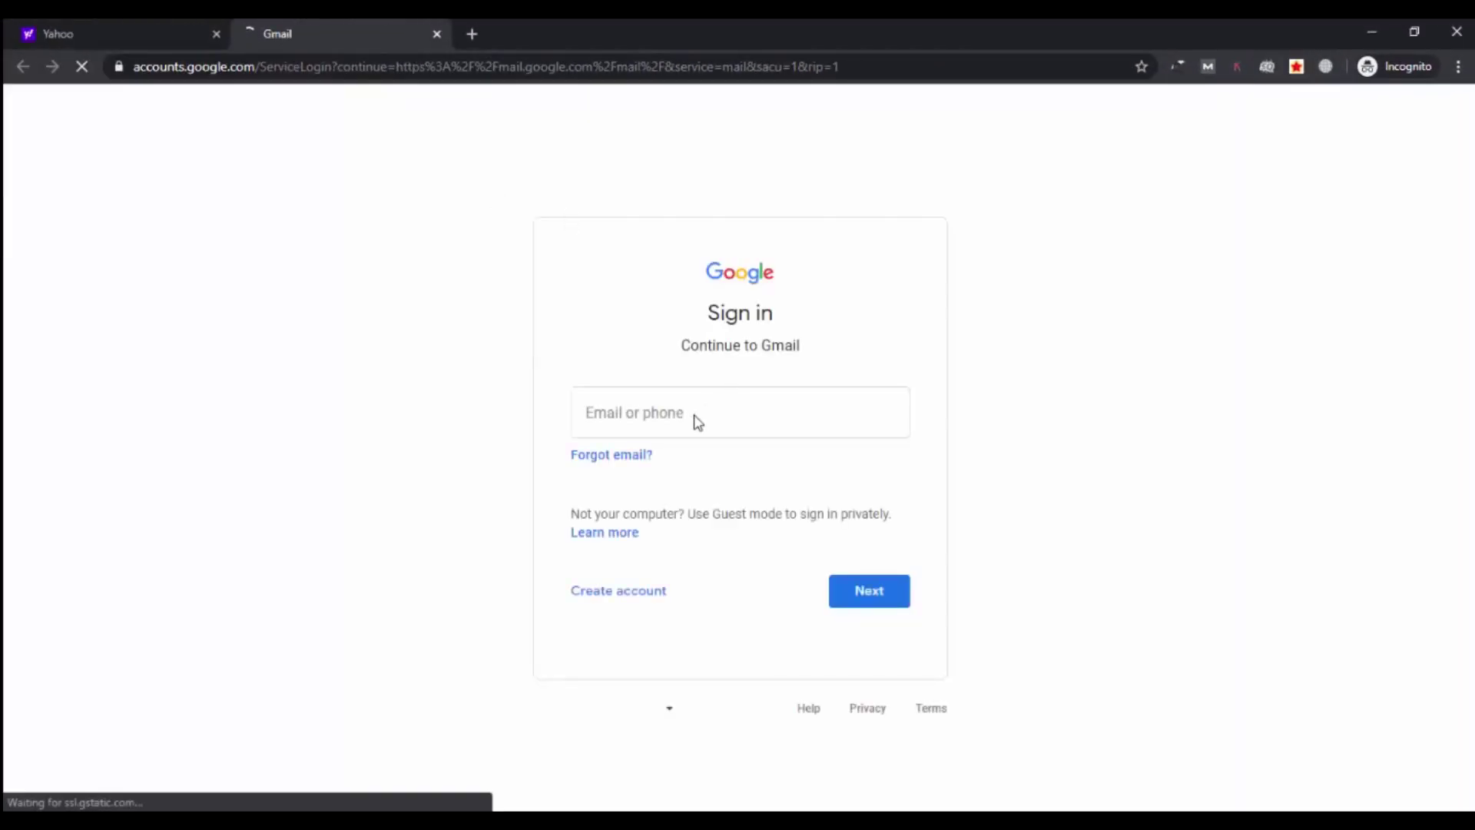
{"action": "left_click", "coordinate": [694, 421]}
{"action": "key", "text": "ctrl+v"}
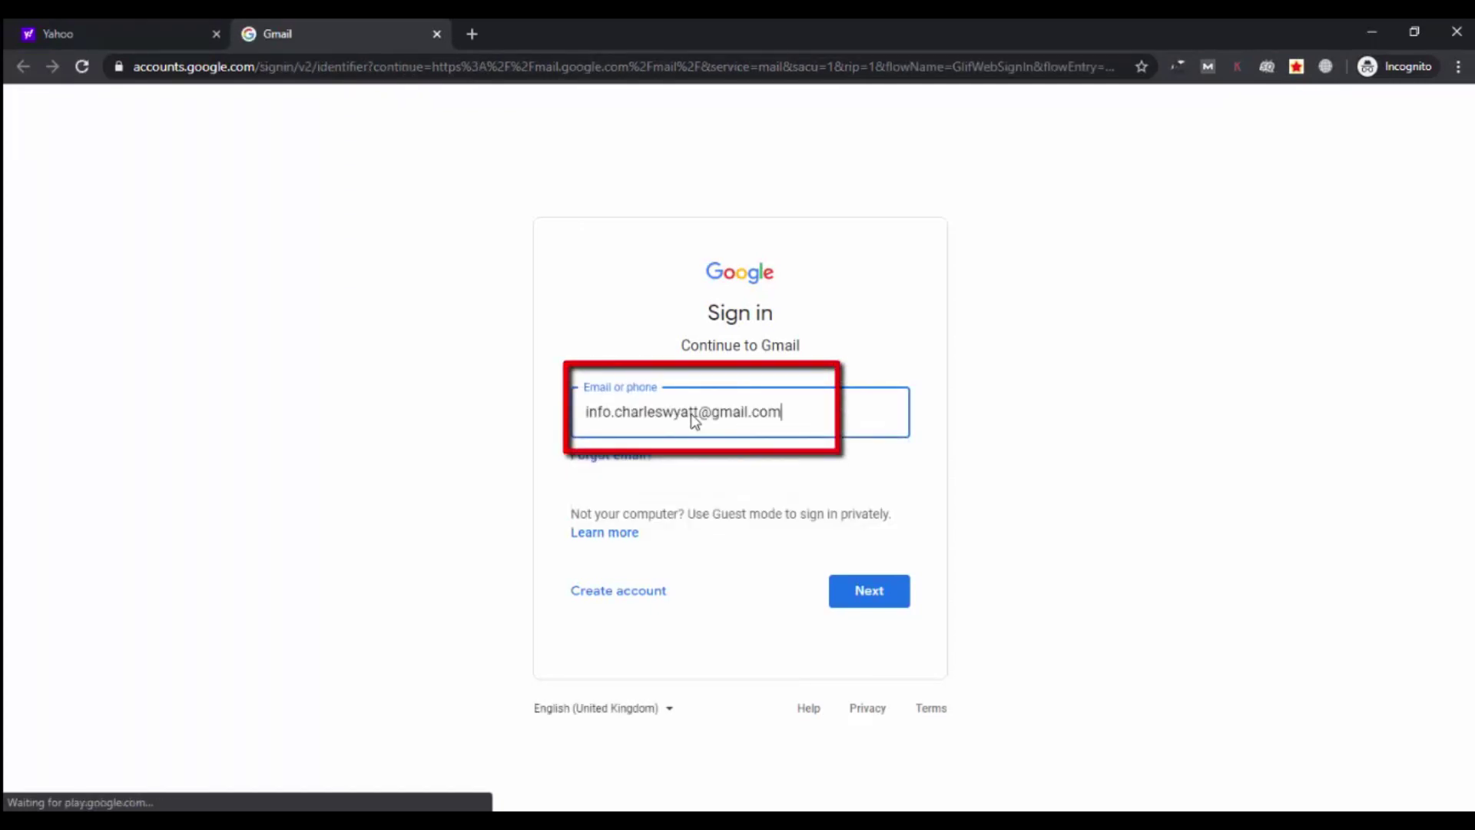
{"action": "left_click", "coordinate": [879, 604]}
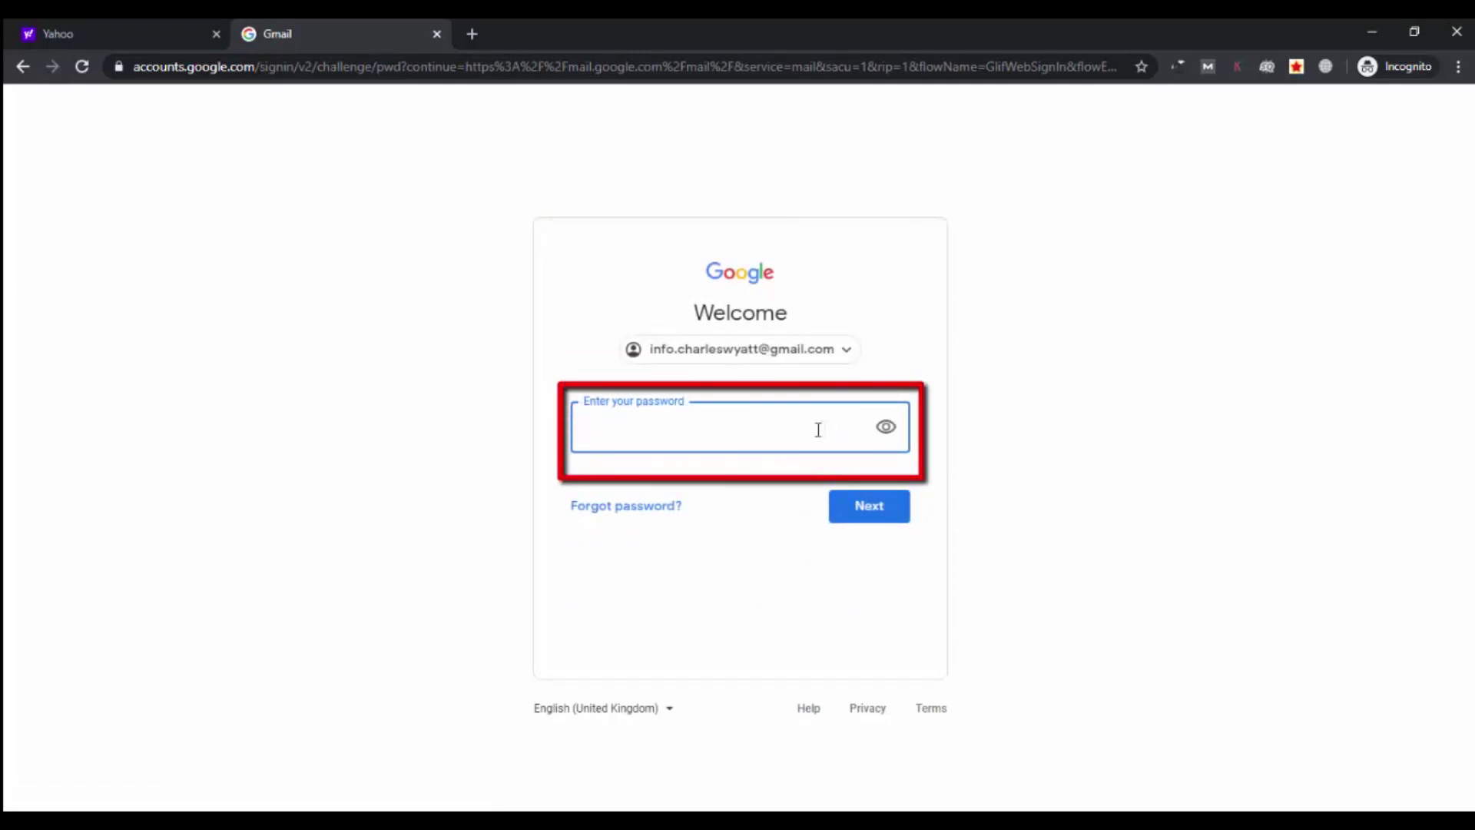
{"action": "type", "text": "•••••••••••"}
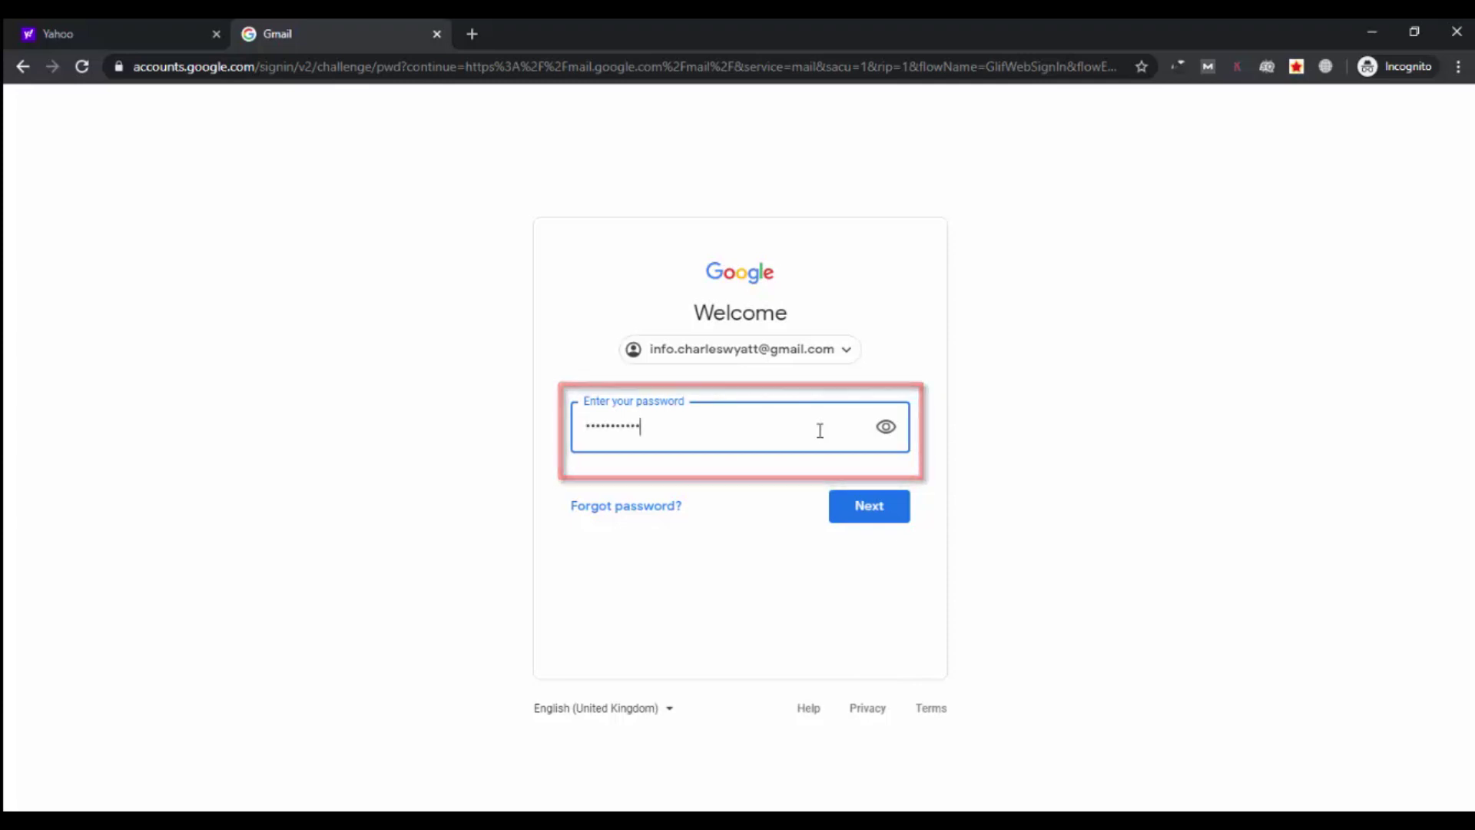
{"action": "left_click", "coordinate": [872, 507]}
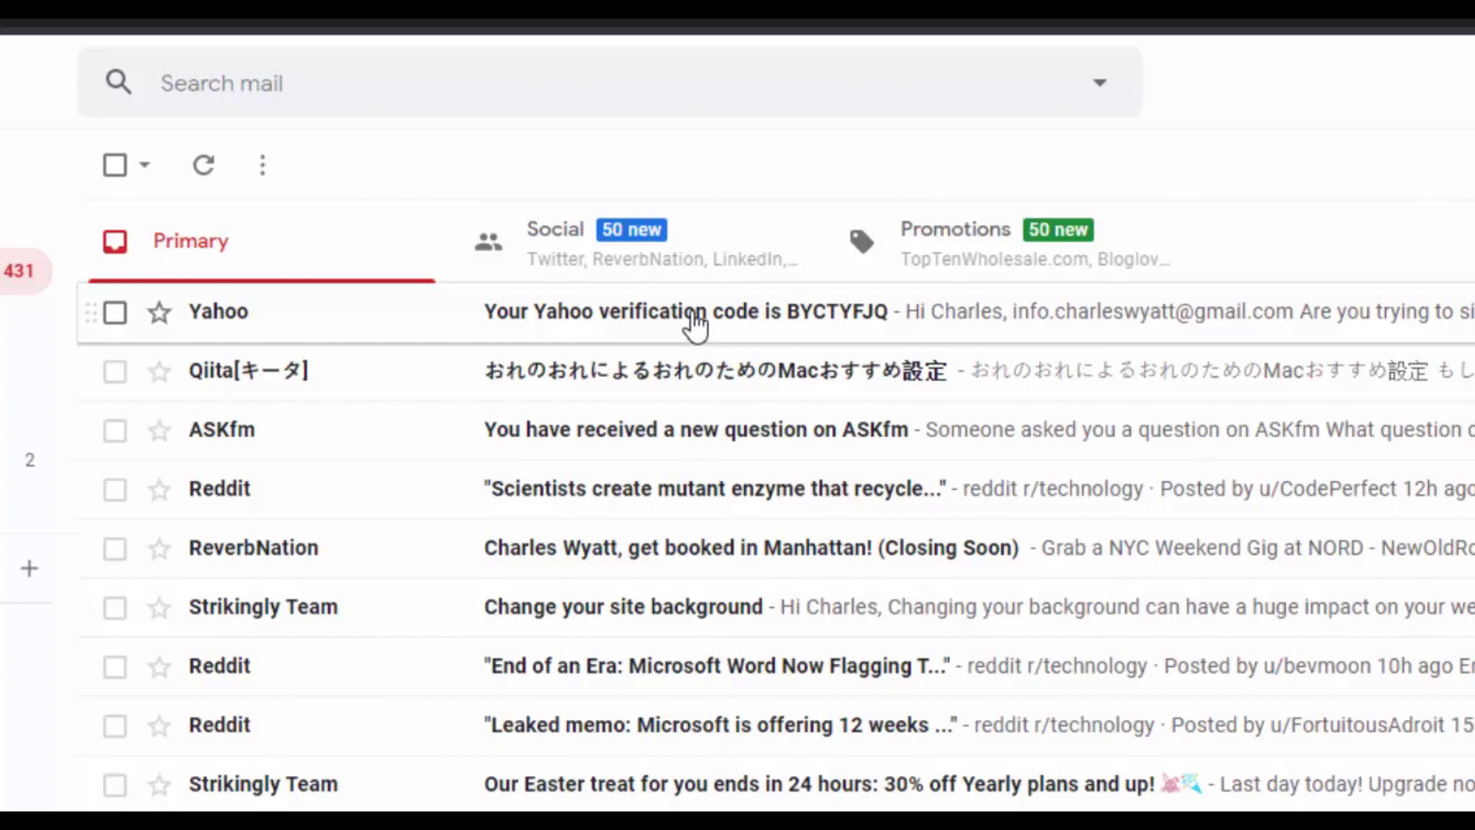
- Open Yahoo's verification e-mail, copy the code, and switch back to the Yahoo tab
{"action": "left_click", "coordinate": [695, 318]}
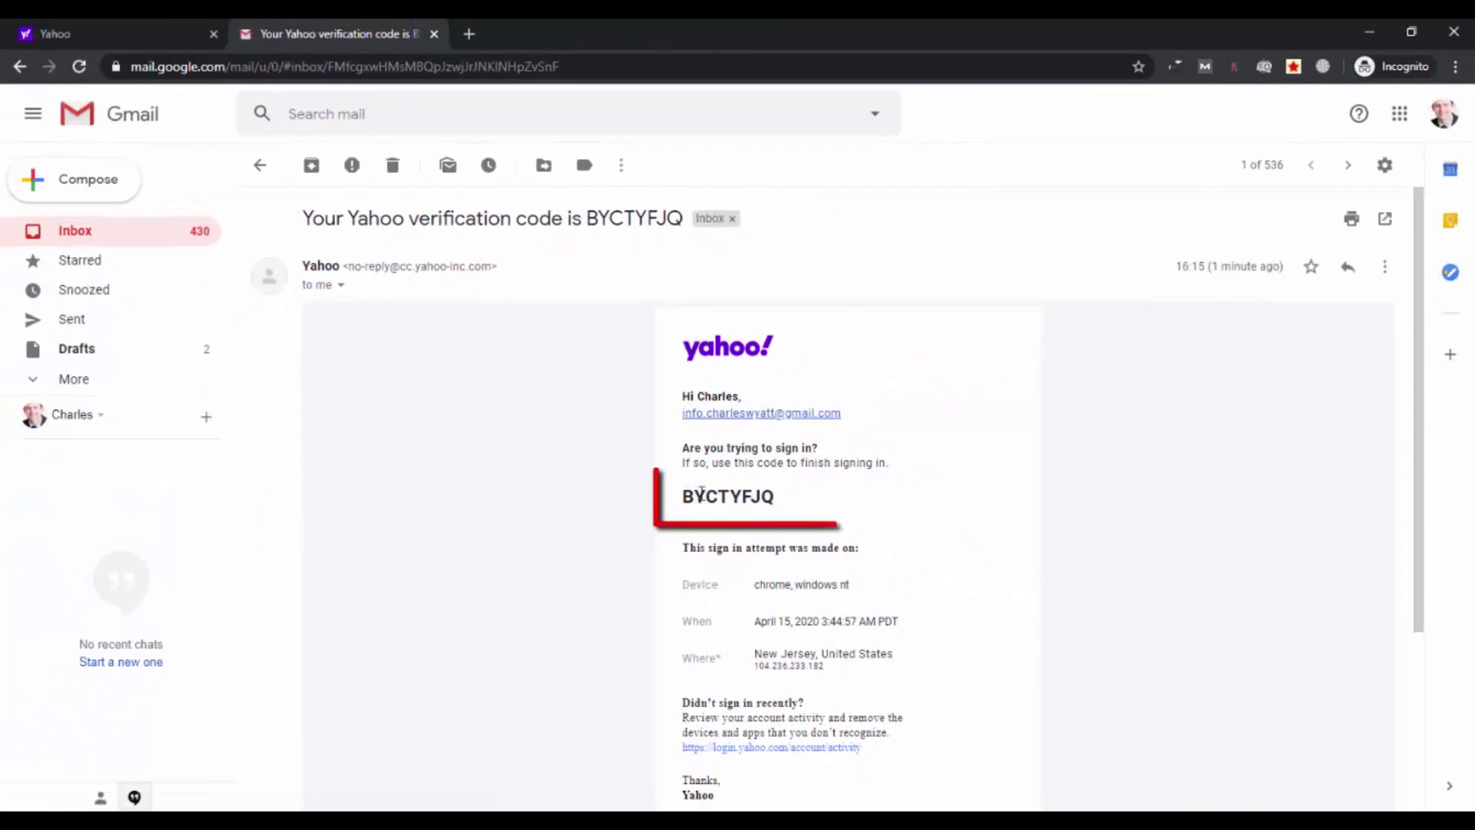
{"action": "left_click_drag", "start_coordinate": [685, 492], "coordinate": [755, 492]}
{"action": "left_click", "coordinate": [768, 495]}
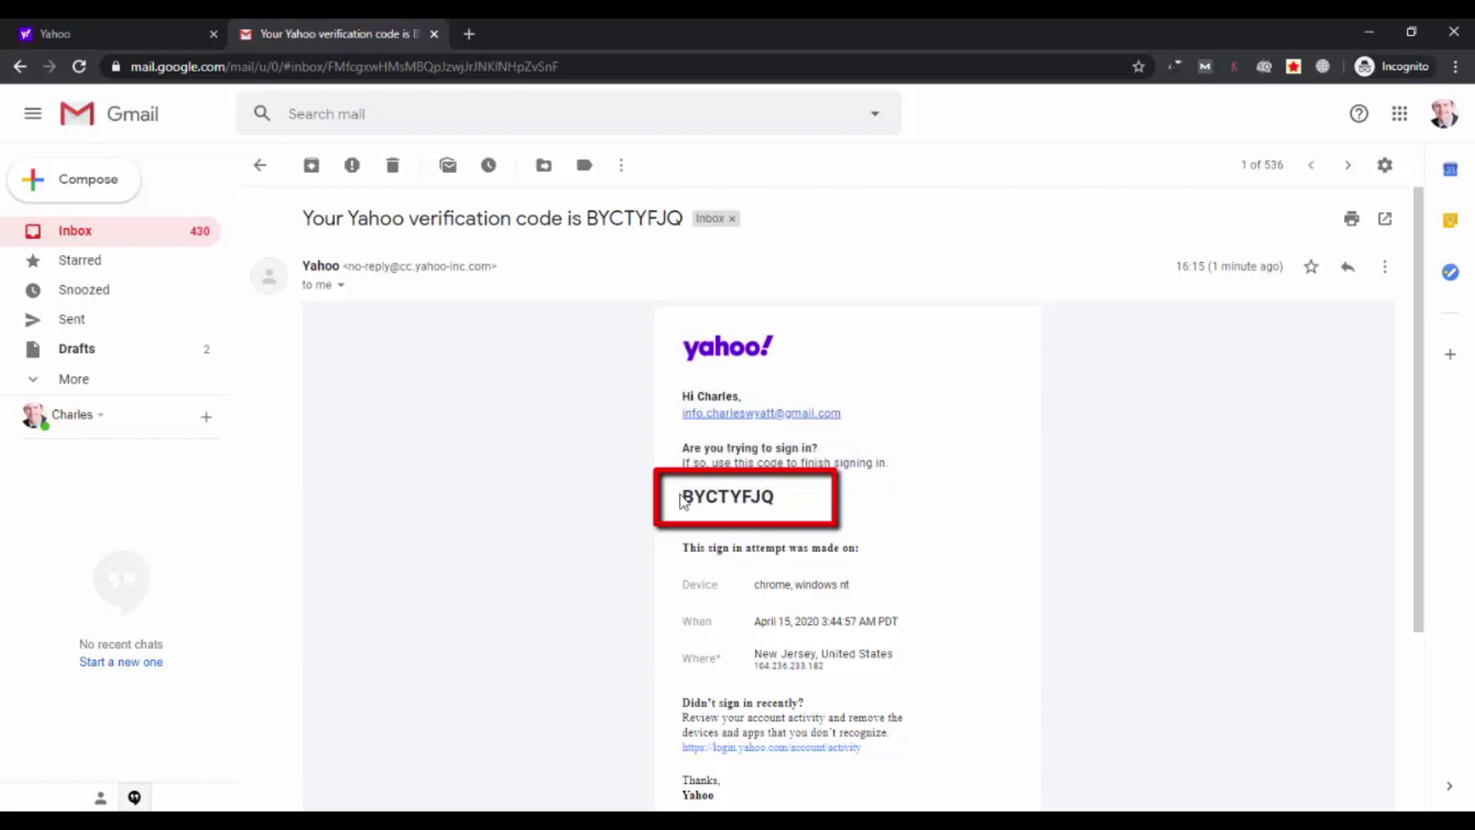
{"action": "mouse_move", "coordinate": [686, 492]}
{"action": "left_mouse_down"}
{"action": "mouse_move", "coordinate": [717, 495]}
{"action": "mouse_move", "coordinate": [685, 498]}
{"action": "left_mouse_up"}
{"action": "left_click", "coordinate": [777, 501]}
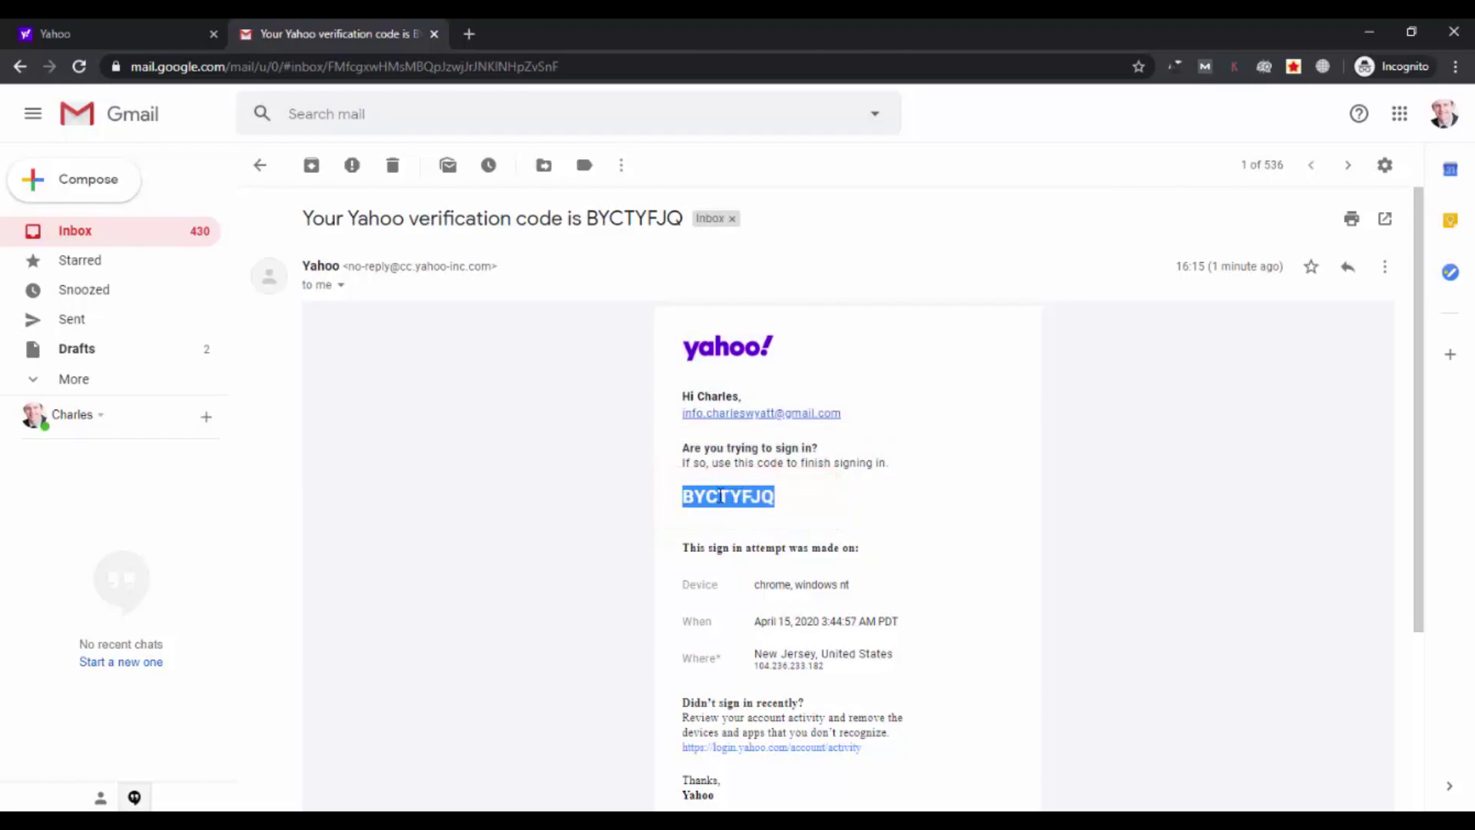
{"action": "right_click", "coordinate": [759, 493]}
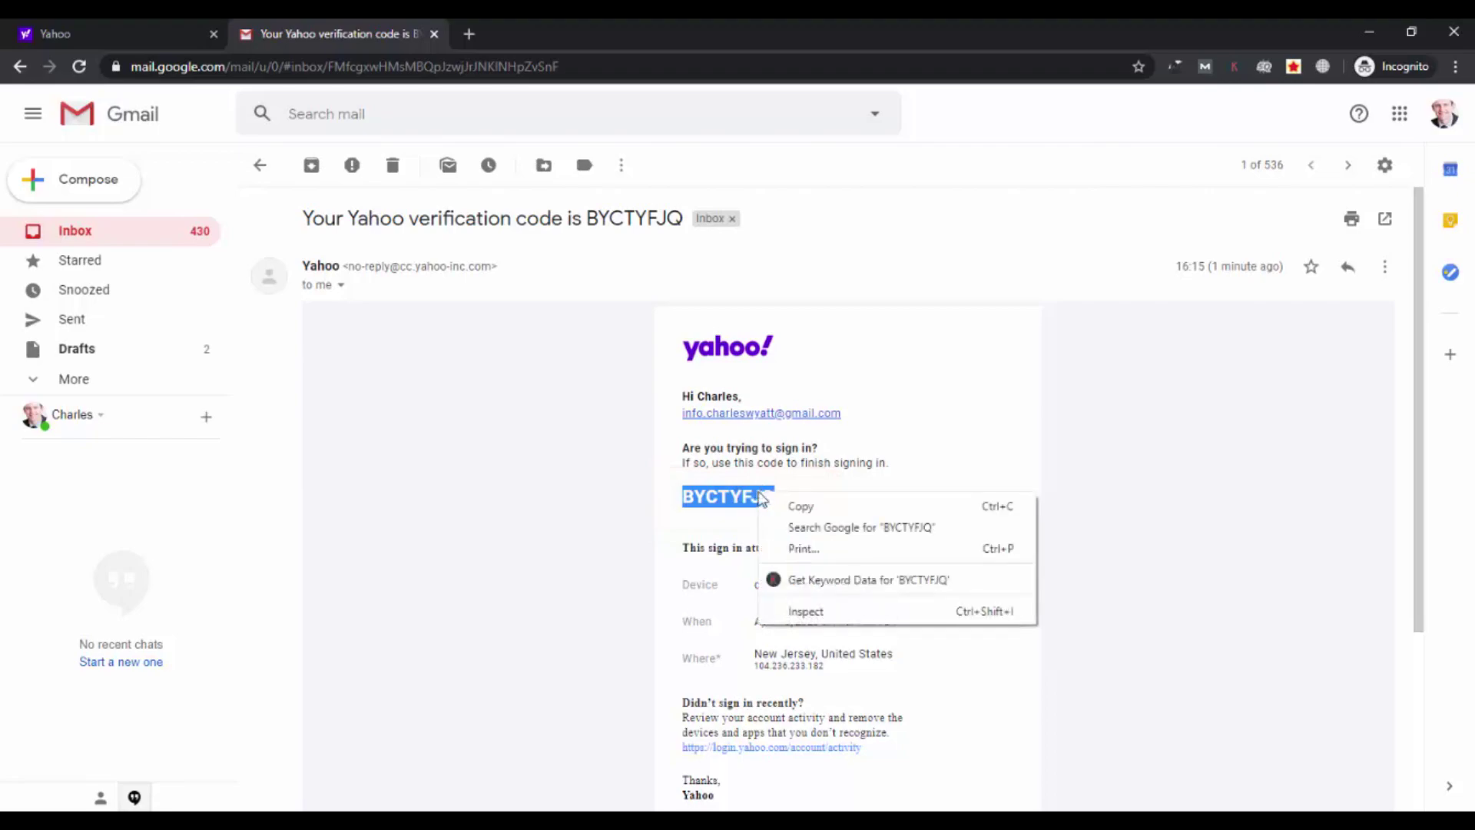
{"action": "left_click", "coordinate": [799, 507]}
{"action": "left_click", "coordinate": [115, 23]}
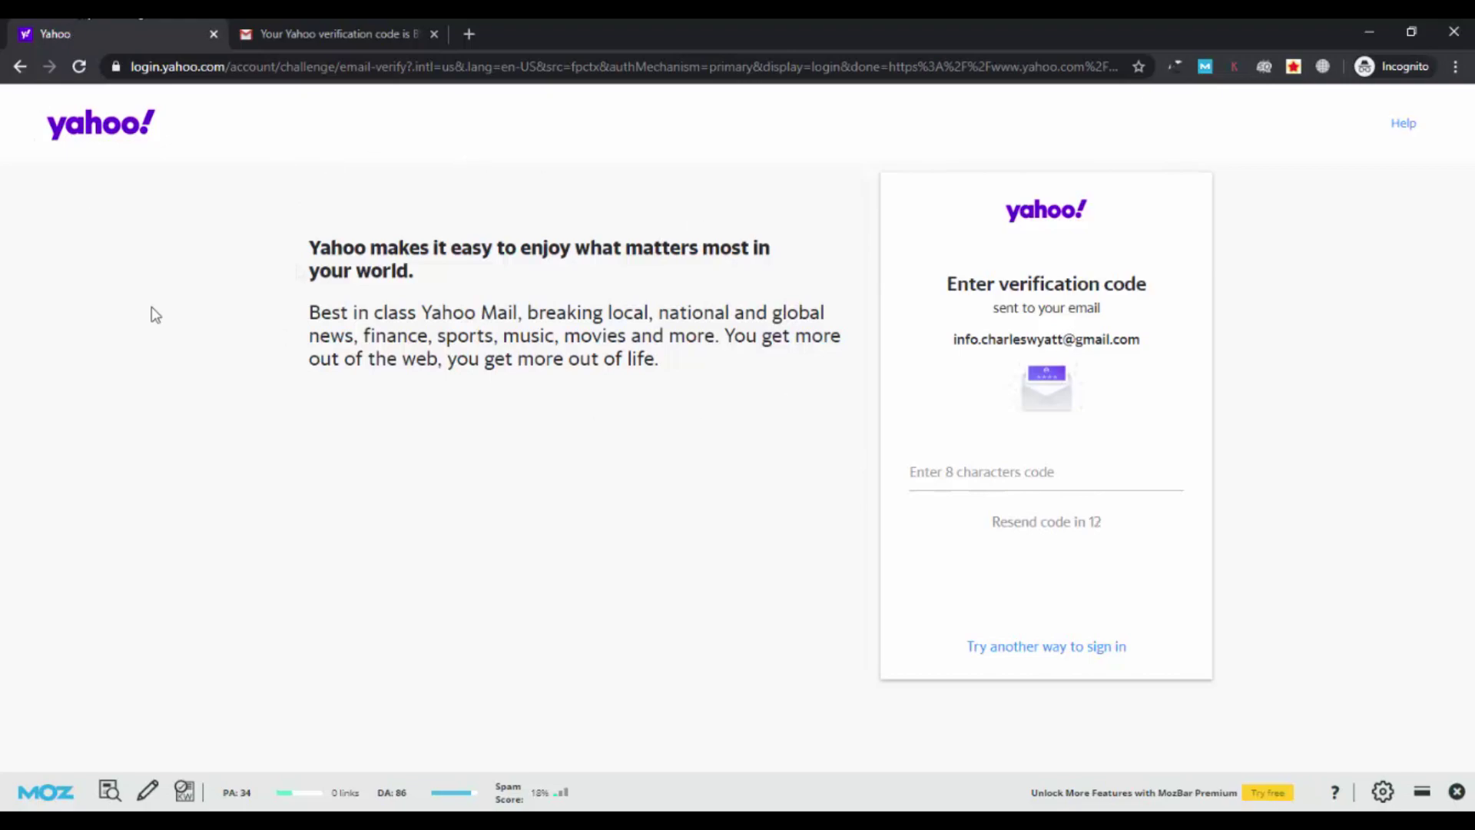
- Paste the copied verification code into Yahoo's code field
{"action": "left_click", "coordinate": [955, 465]}
{"action": "right_click", "coordinate": [957, 467]}
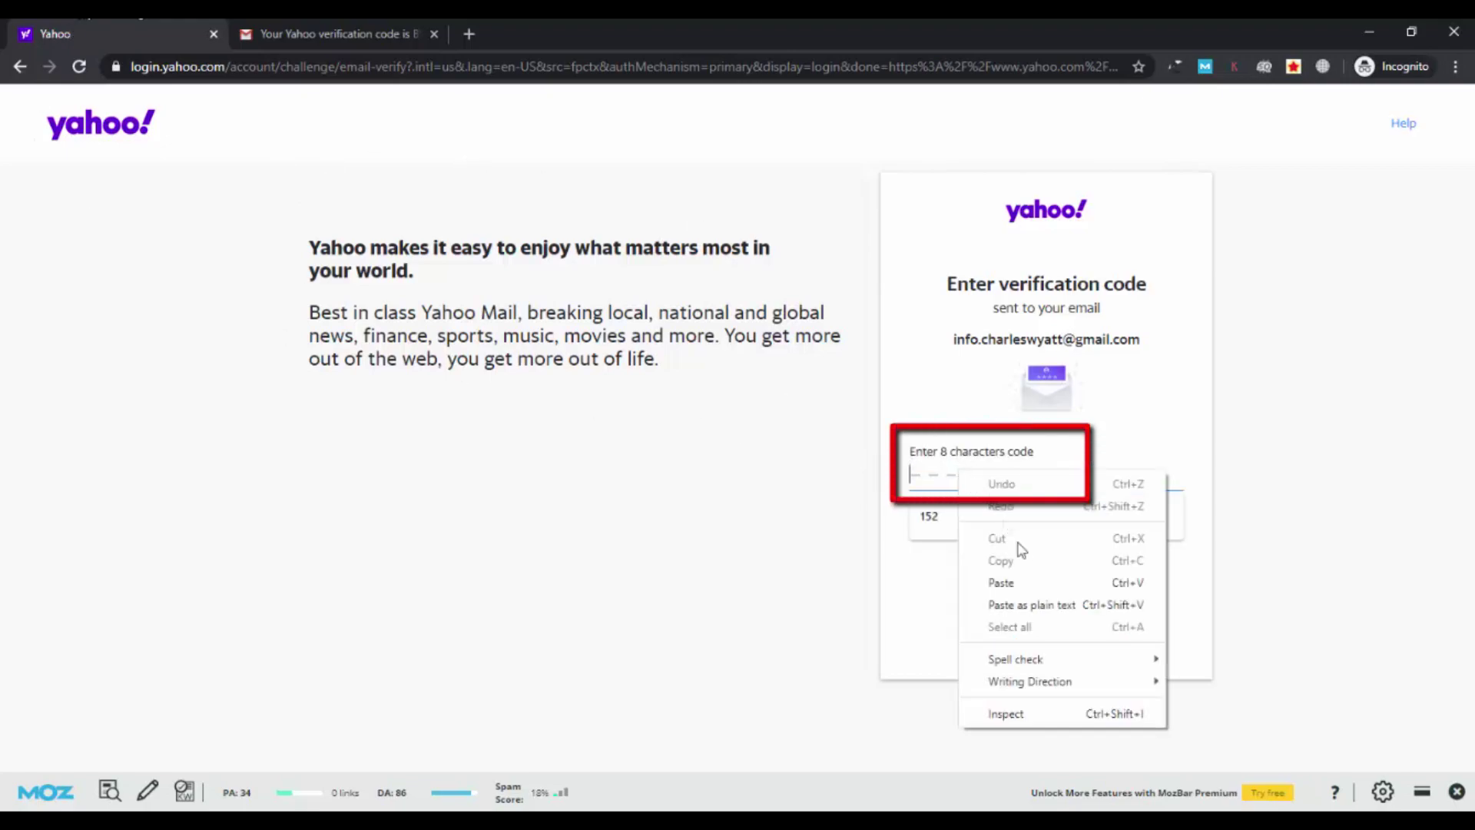
{"action": "left_click", "coordinate": [1016, 584]}
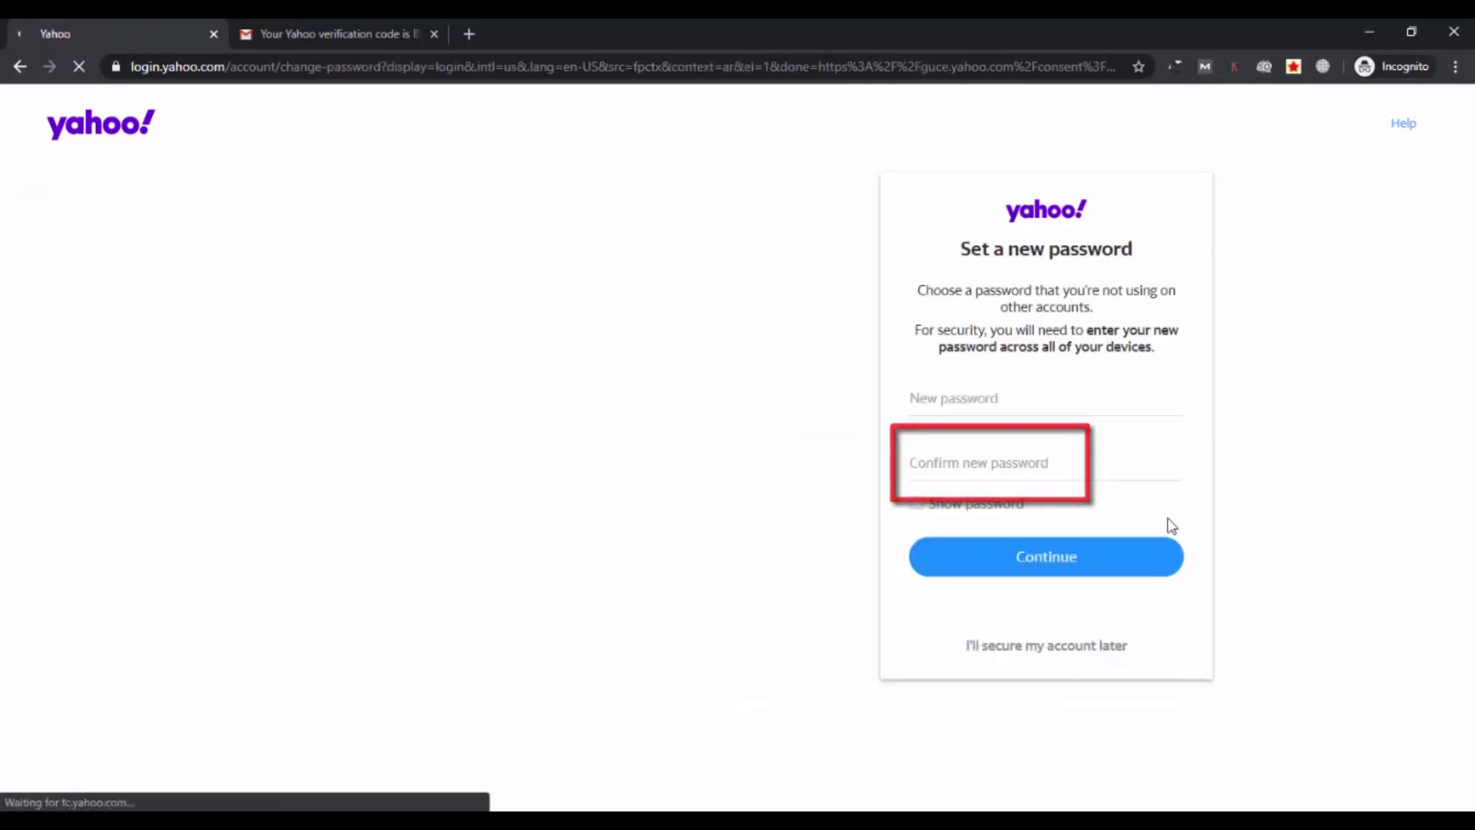
- Enter the new password in both password fields and submit it
{"action": "left_click", "coordinate": [1004, 398]}
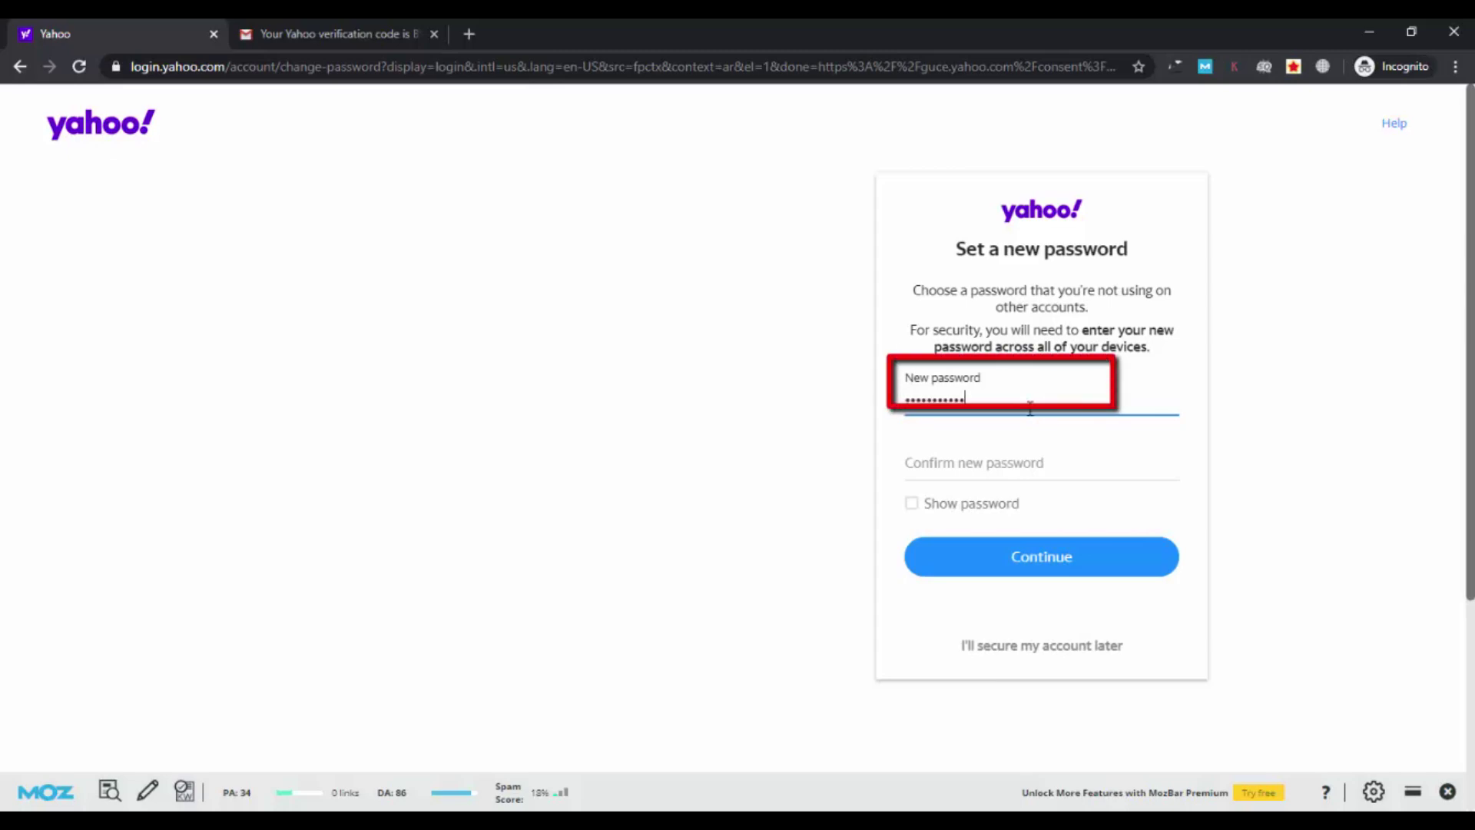
{"action": "left_click", "coordinate": [989, 454]}
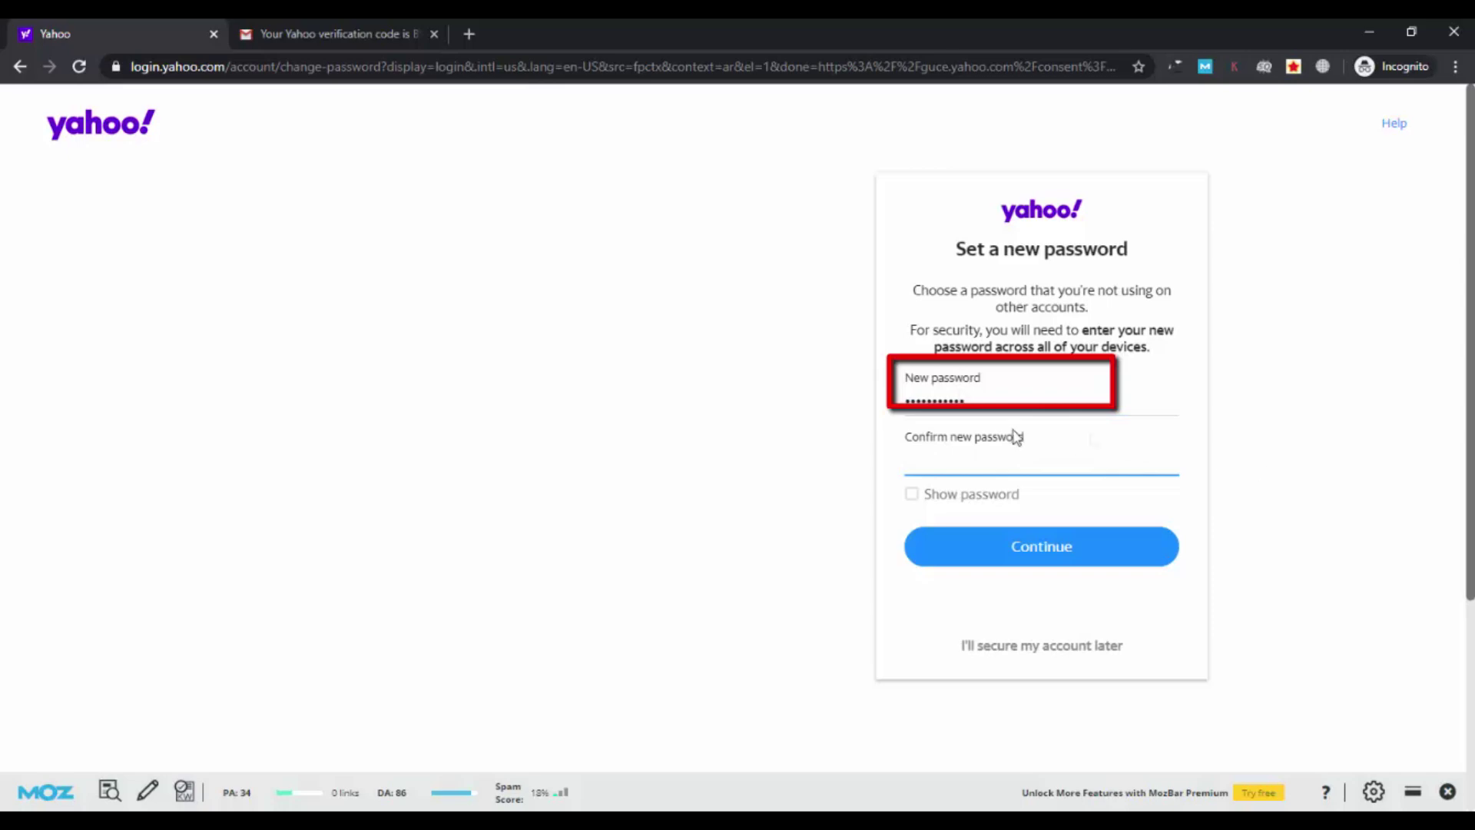
{"action": "left_click", "coordinate": [998, 406]}
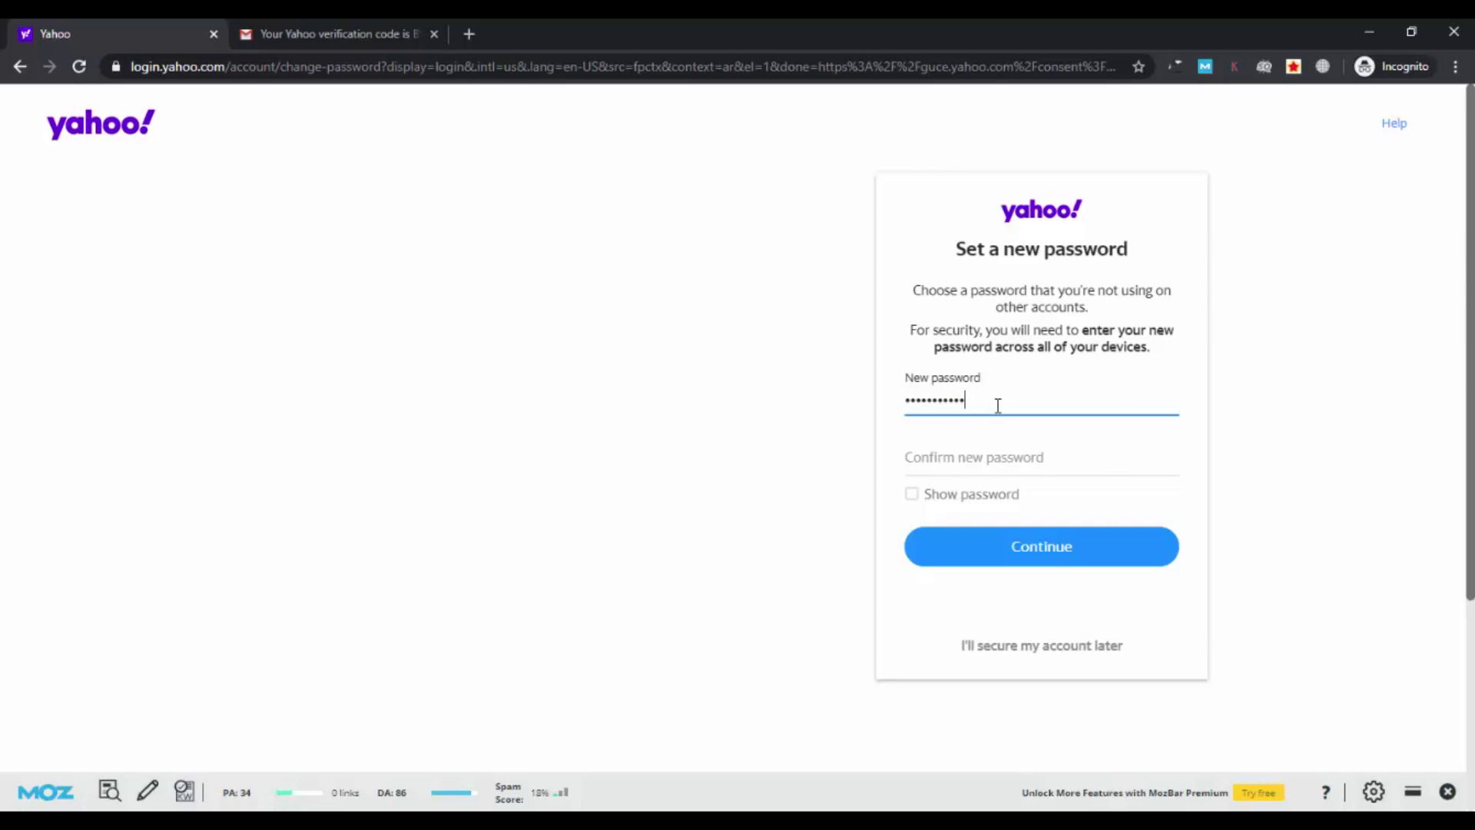
{"action": "left_click", "coordinate": [981, 447]}
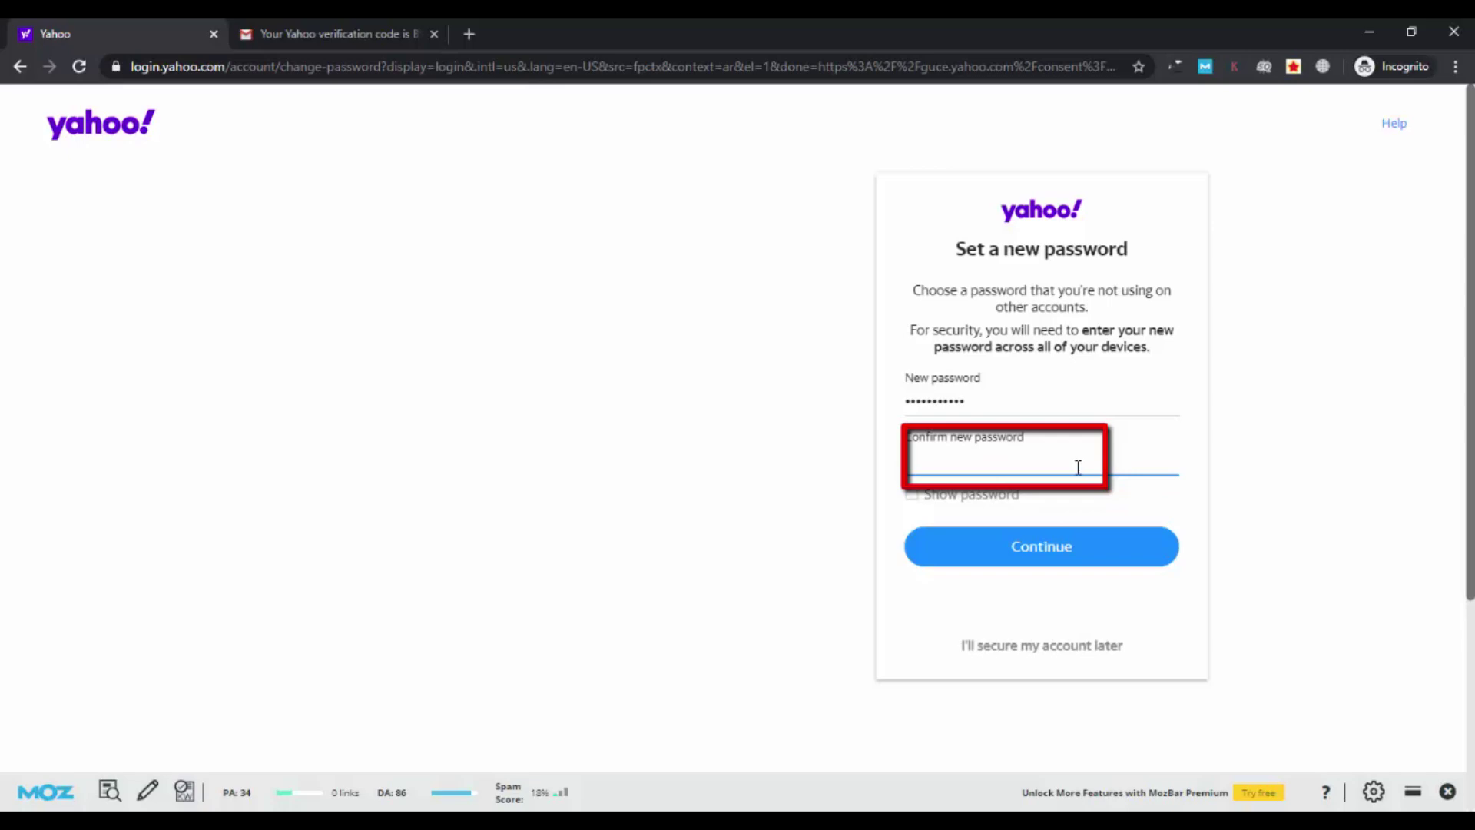
{"action": "left_click", "coordinate": [1107, 562]}
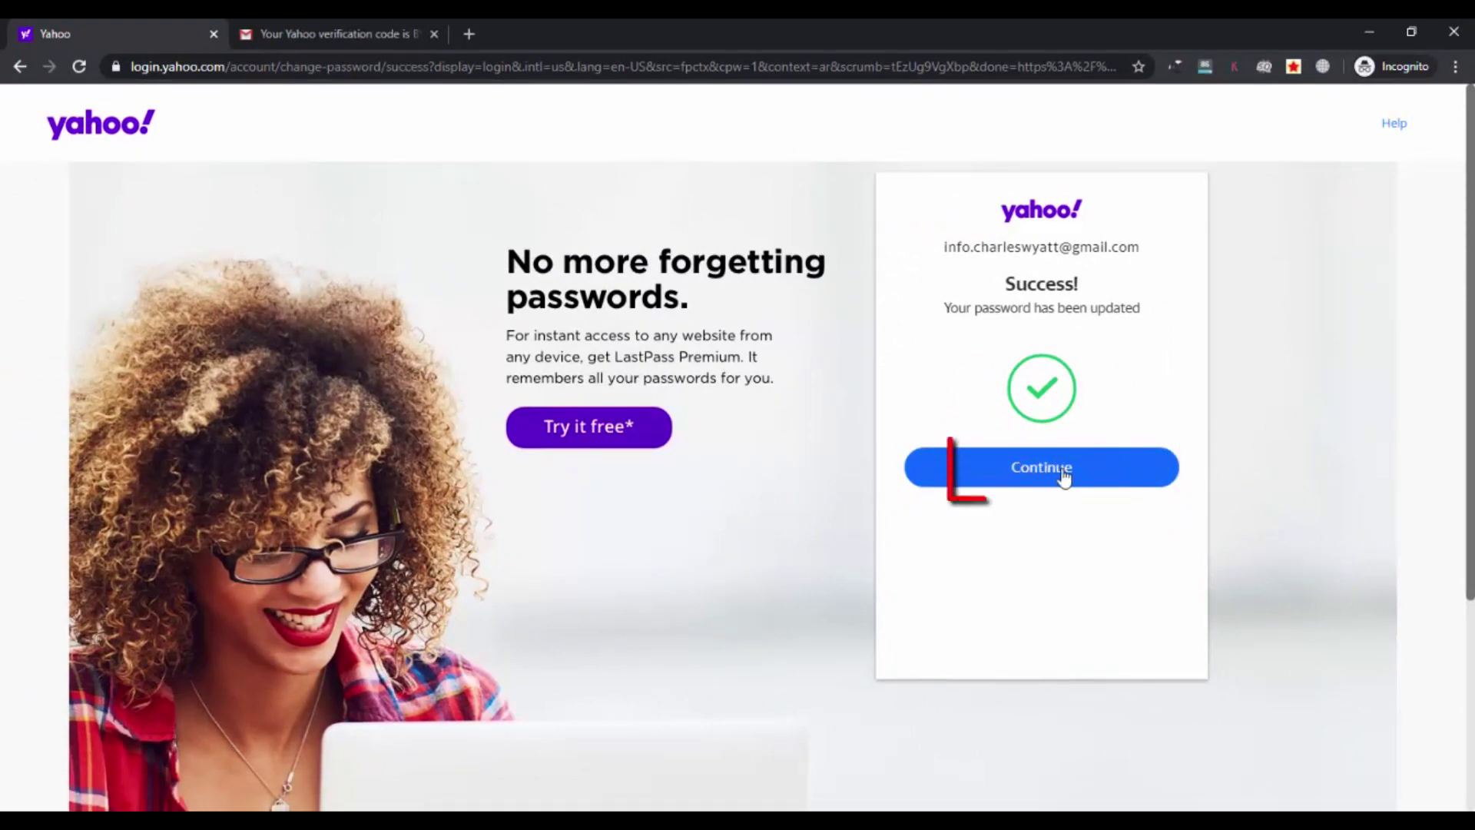
- Continue past the Success page and defer recovery info with 'Remind me later'
{"action": "left_click", "coordinate": [1104, 480]}
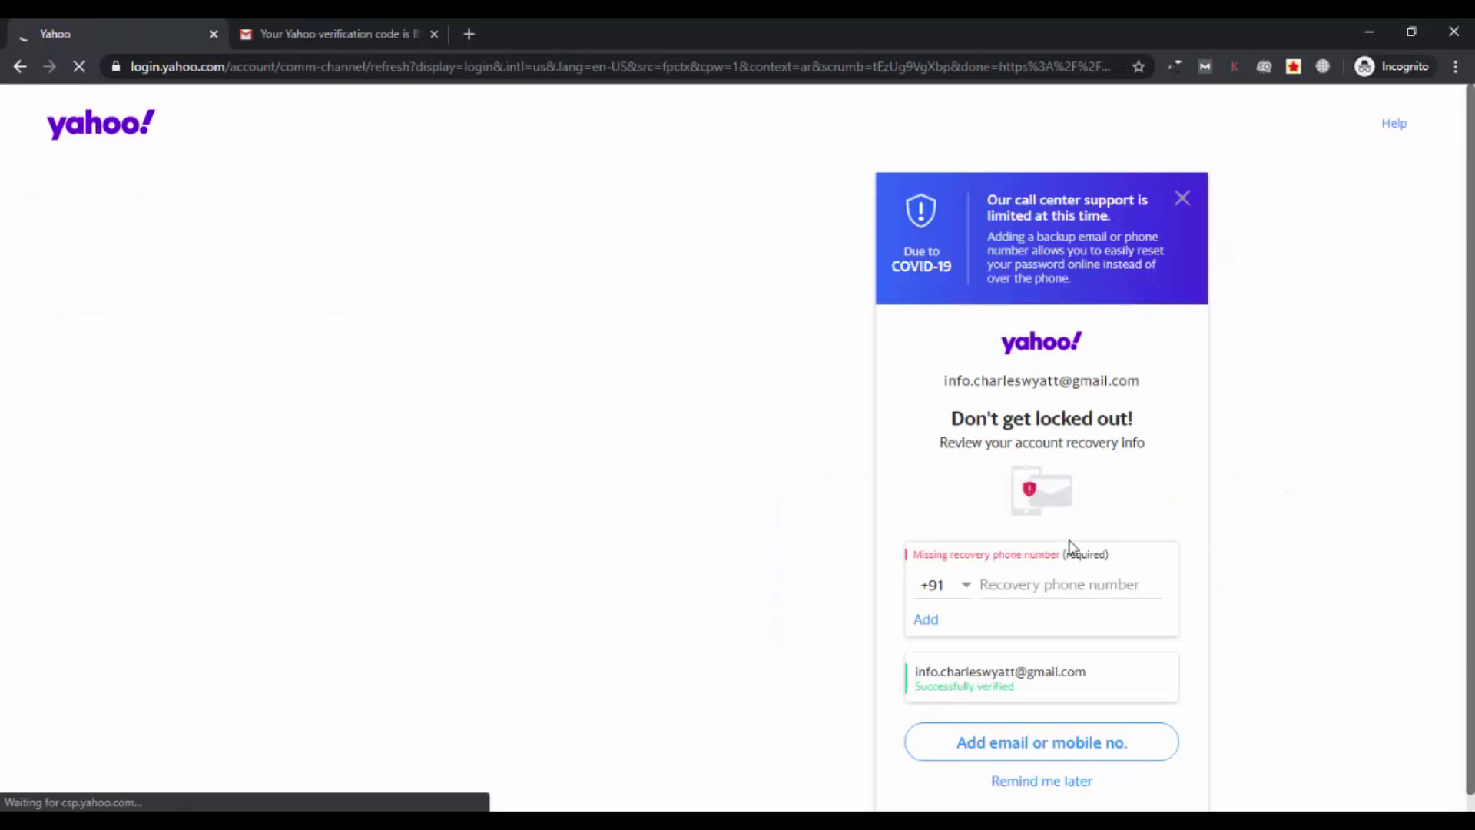
{"action": "scroll", "coordinate": [1082, 613], "scroll_direction": "down", "scroll_amount": 3}
{"action": "left_click", "coordinate": [1122, 398]}
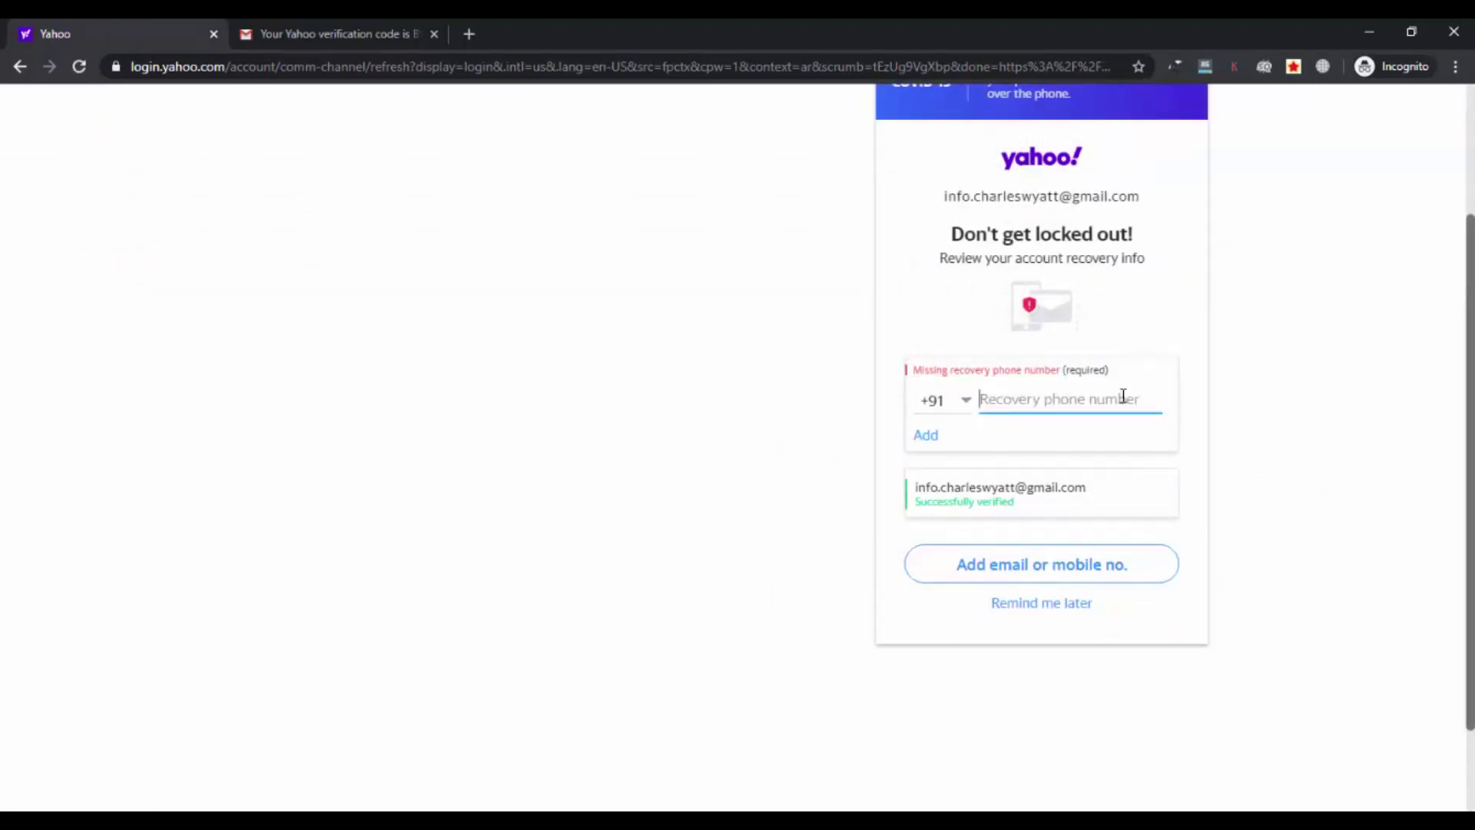
{"action": "left_click", "coordinate": [1060, 610]}
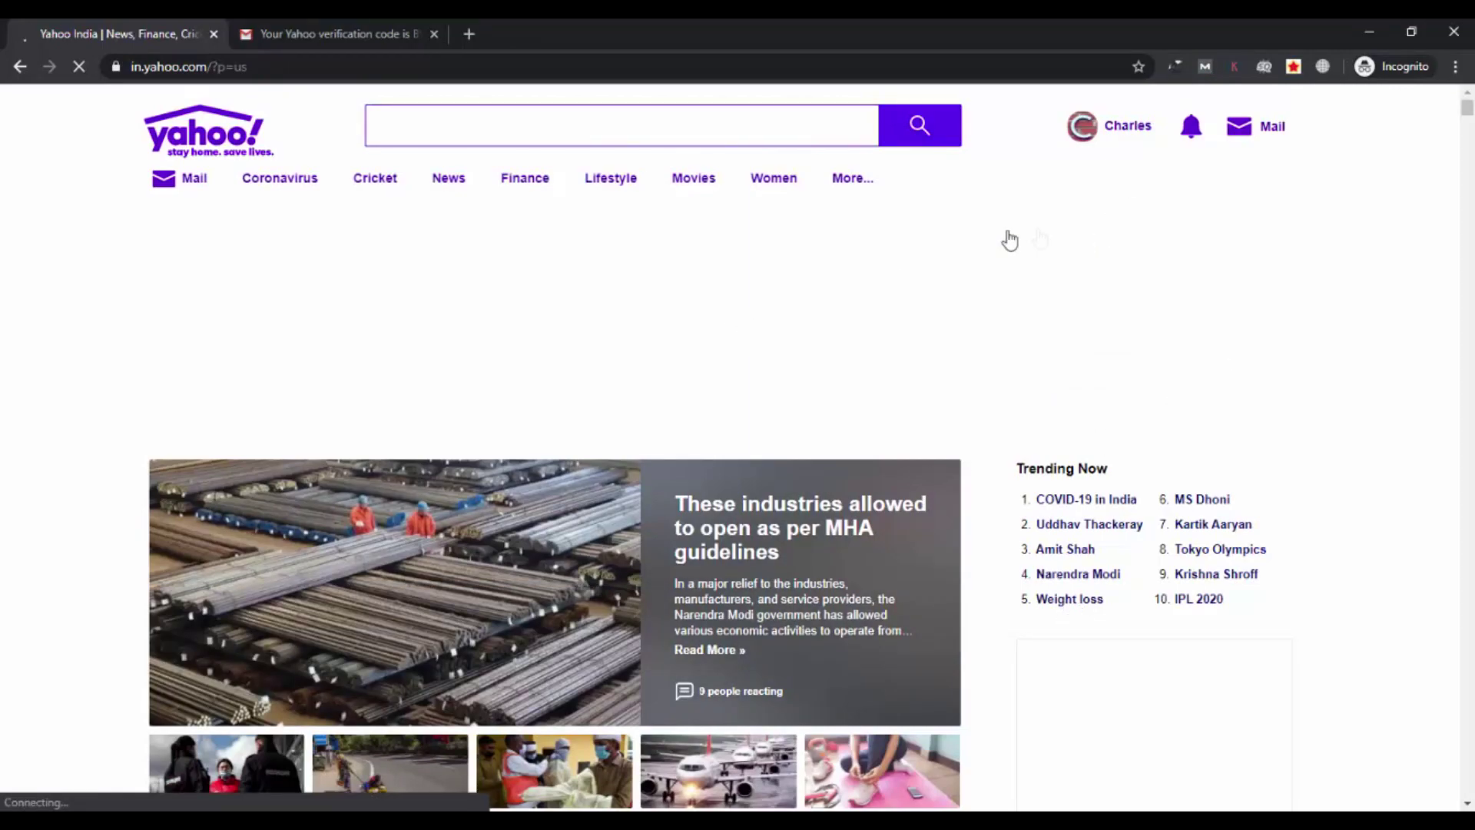
- Sign out from the profile menu and confirm with 'Yes, sign me out'
{"action": "scroll", "coordinate": [1415, 321], "scroll_direction": "down", "scroll_amount": 4}
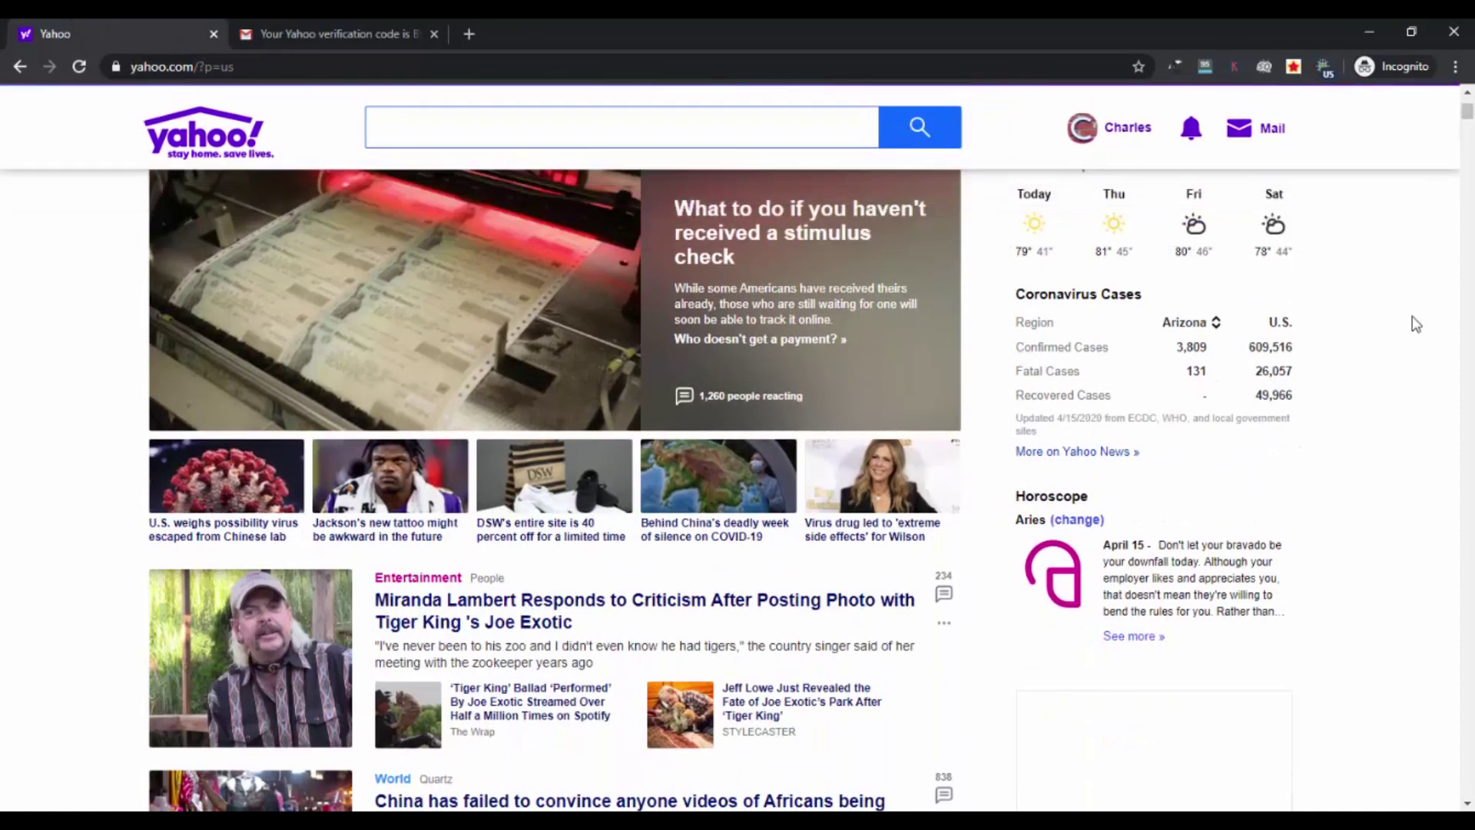
{"action": "scroll", "coordinate": [1305, 253], "scroll_direction": "up", "scroll_amount": 4}
{"action": "left_click", "coordinate": [1126, 191]}
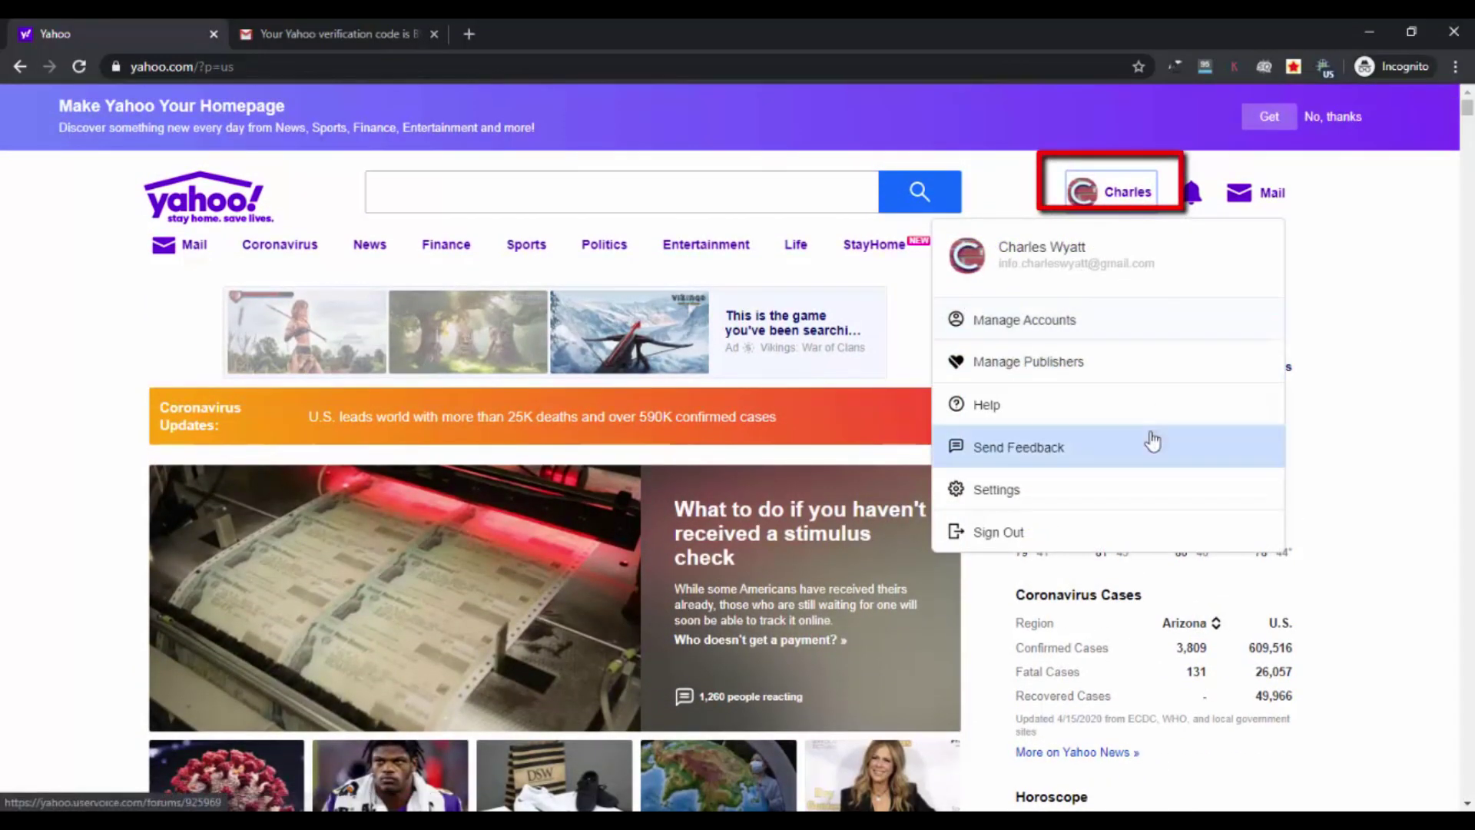
{"action": "left_click", "coordinate": [1074, 528]}
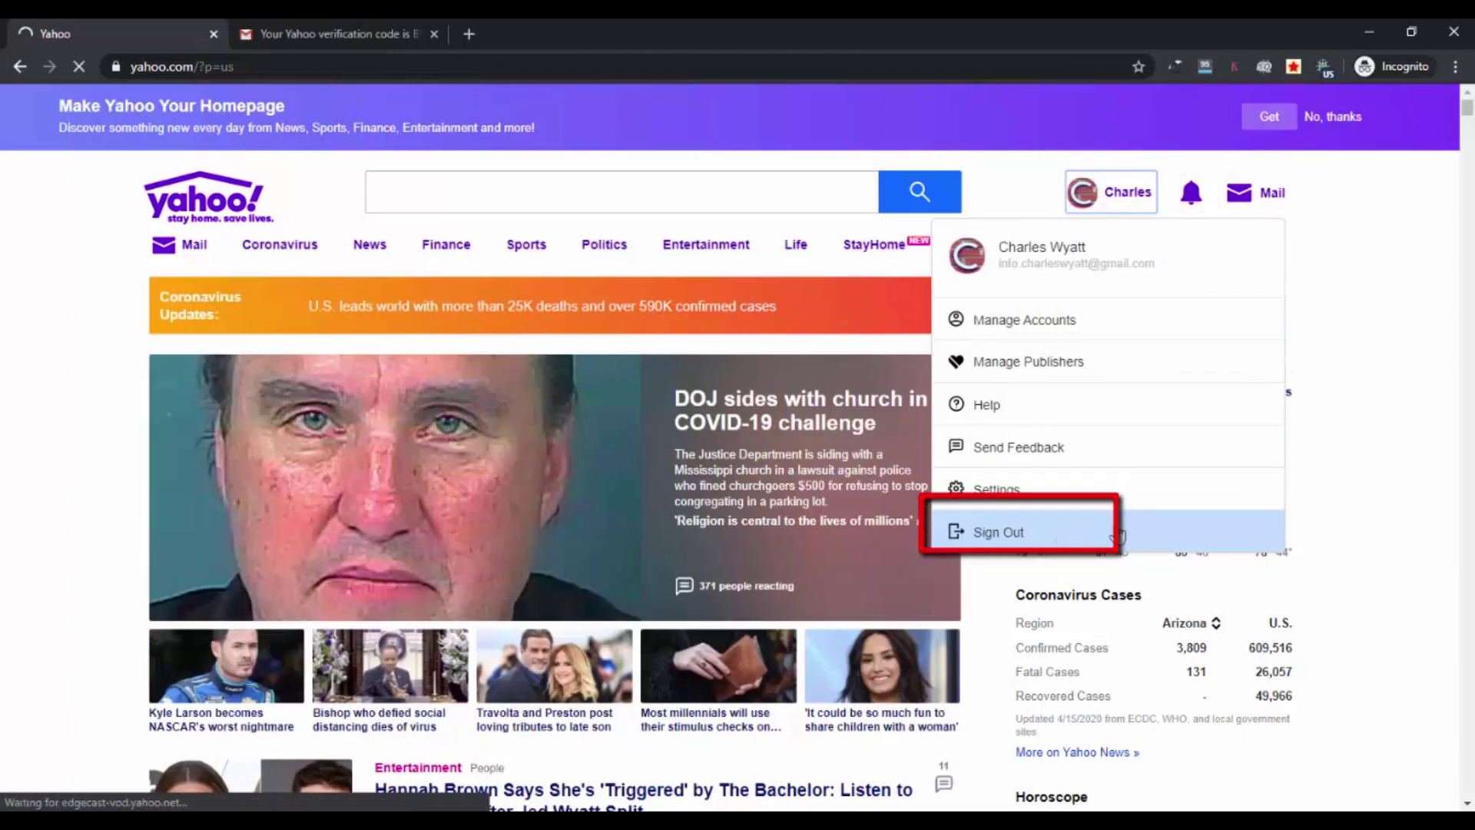
{"action": "left_click", "coordinate": [1096, 536]}
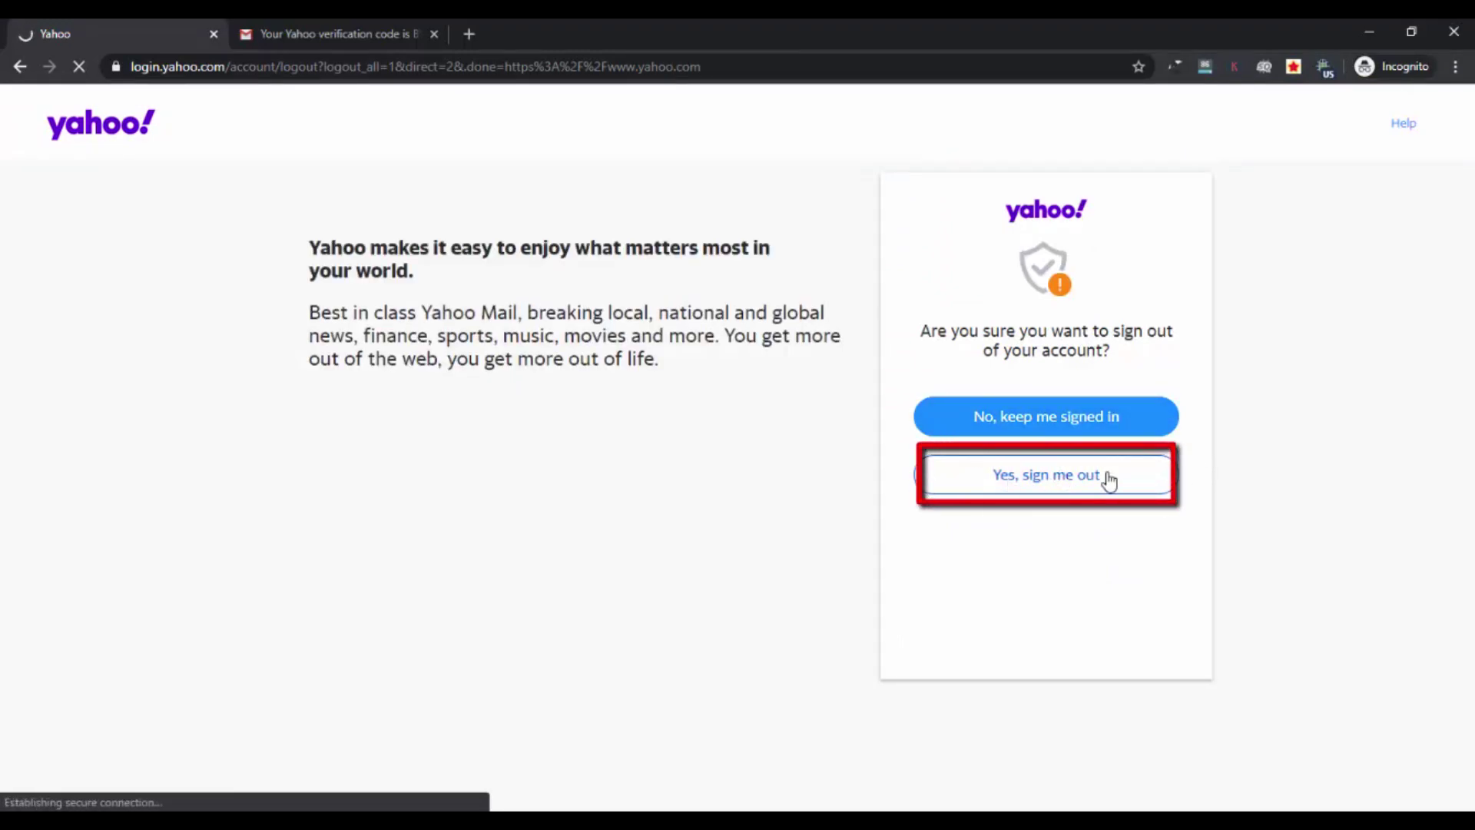
{"action": "left_click", "coordinate": [1072, 489]}
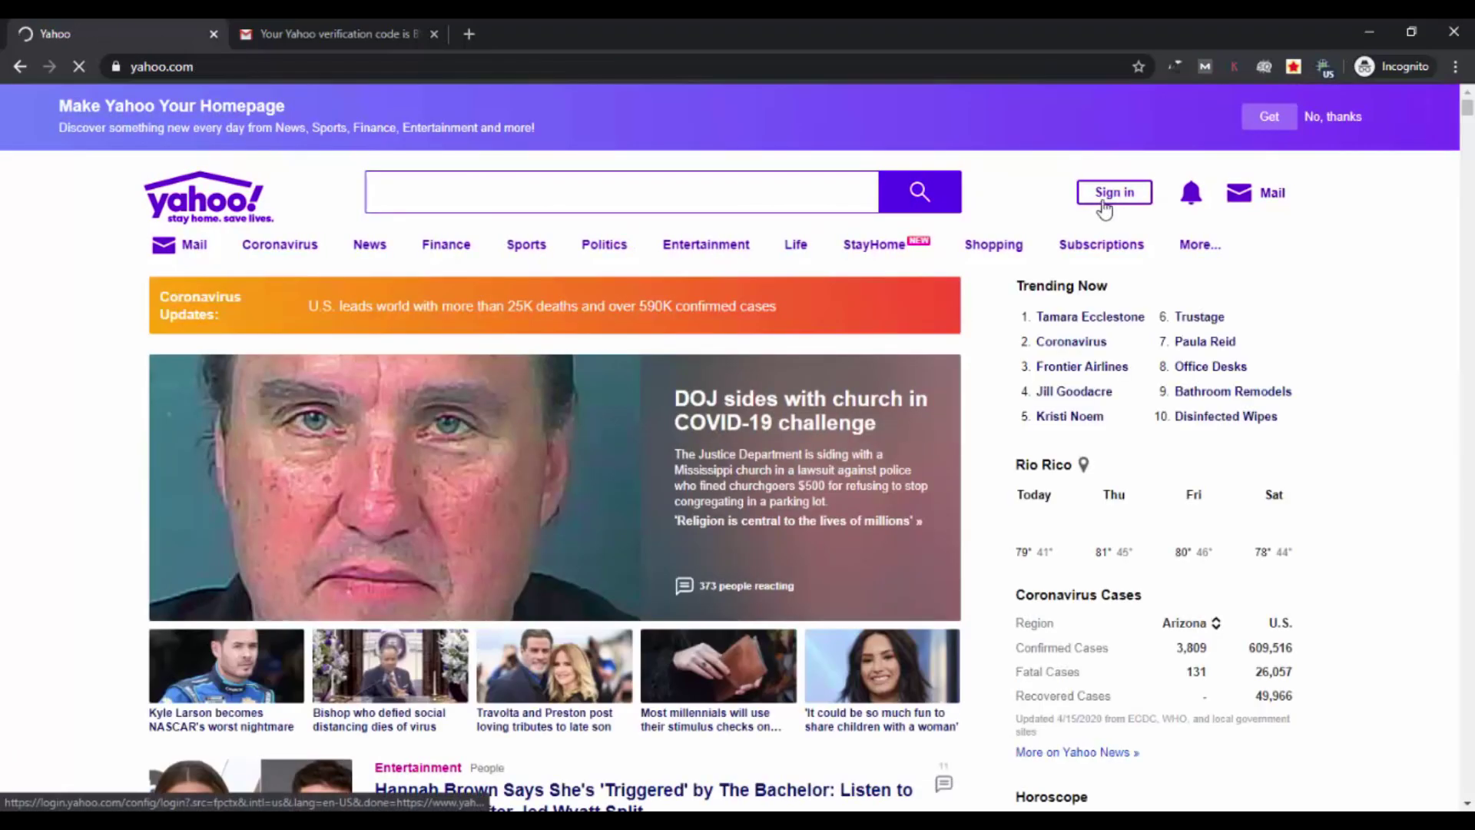
- Sign back in using the saved account e-mail and the newly reset password
{"action": "left_click", "coordinate": [1107, 204]}
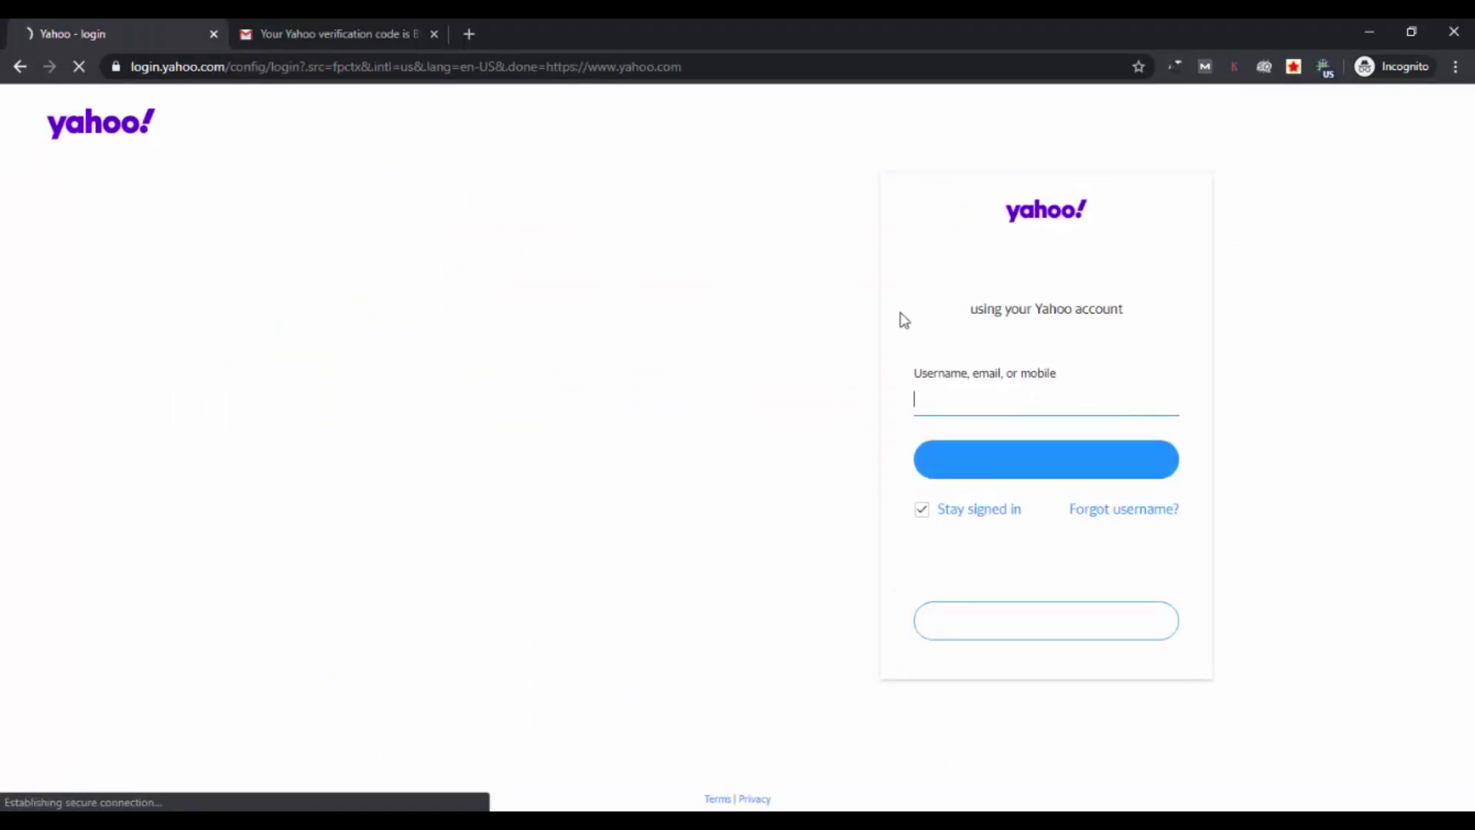
{"action": "left_click", "coordinate": [1060, 397]}
{"action": "left_click", "coordinate": [1014, 442]}
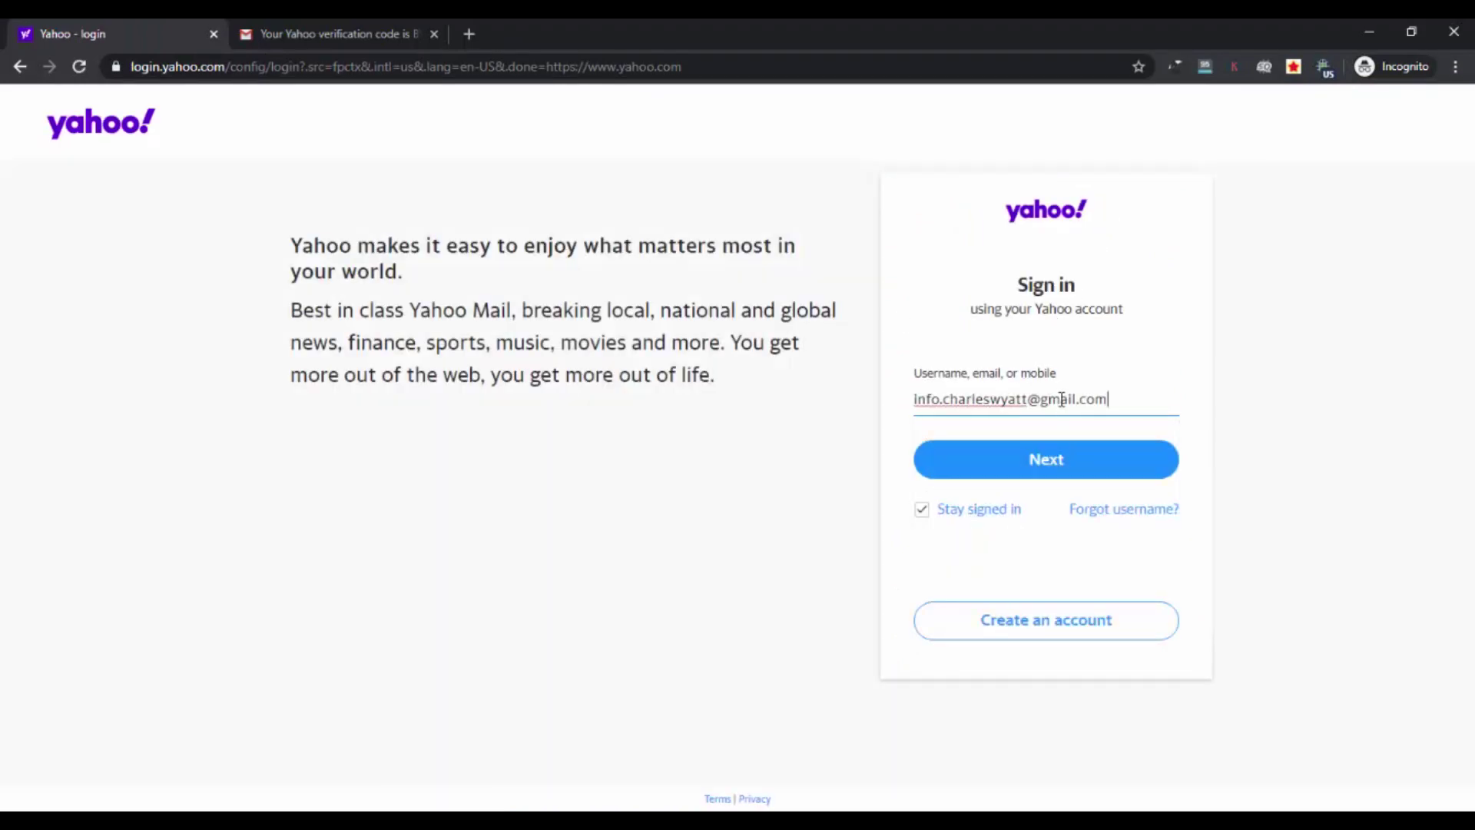
{"action": "left_click", "coordinate": [1052, 470]}
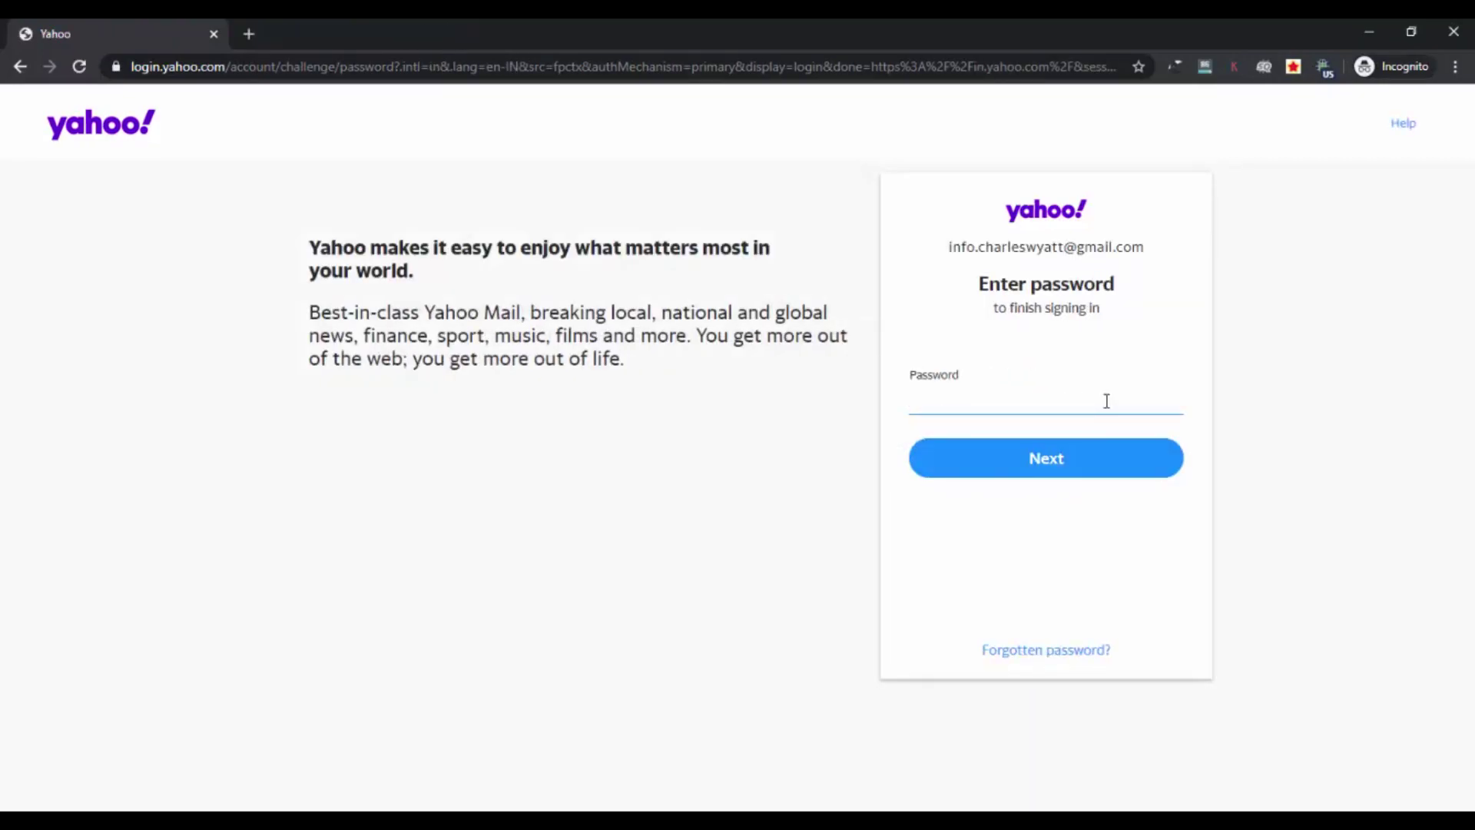
{"action": "left_click", "coordinate": [1096, 466]}
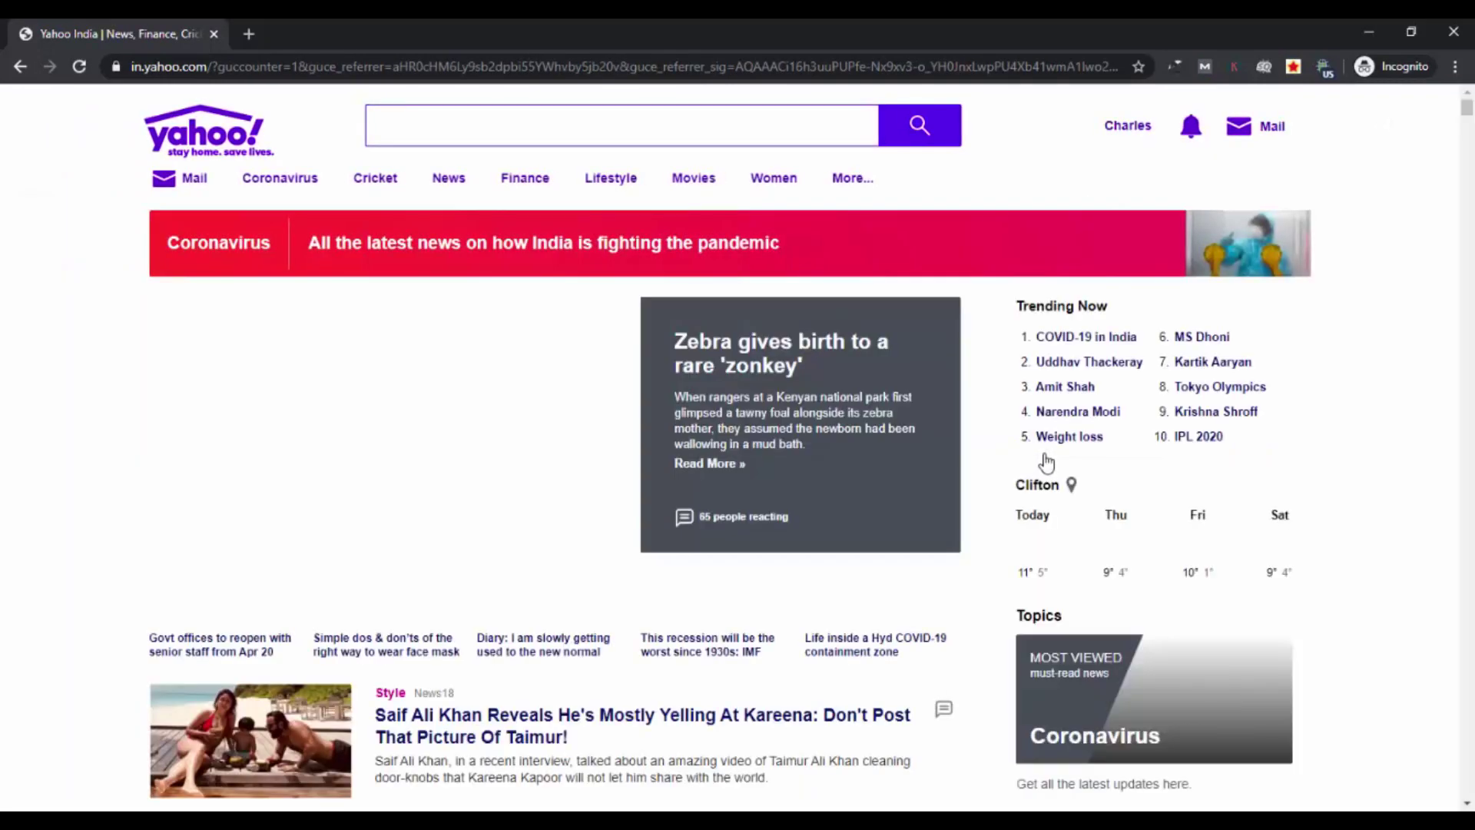
- Open the profile-name dropdown at the top of the homepage to verify the signed-in account
{"action": "left_click", "coordinate": [1127, 126]}
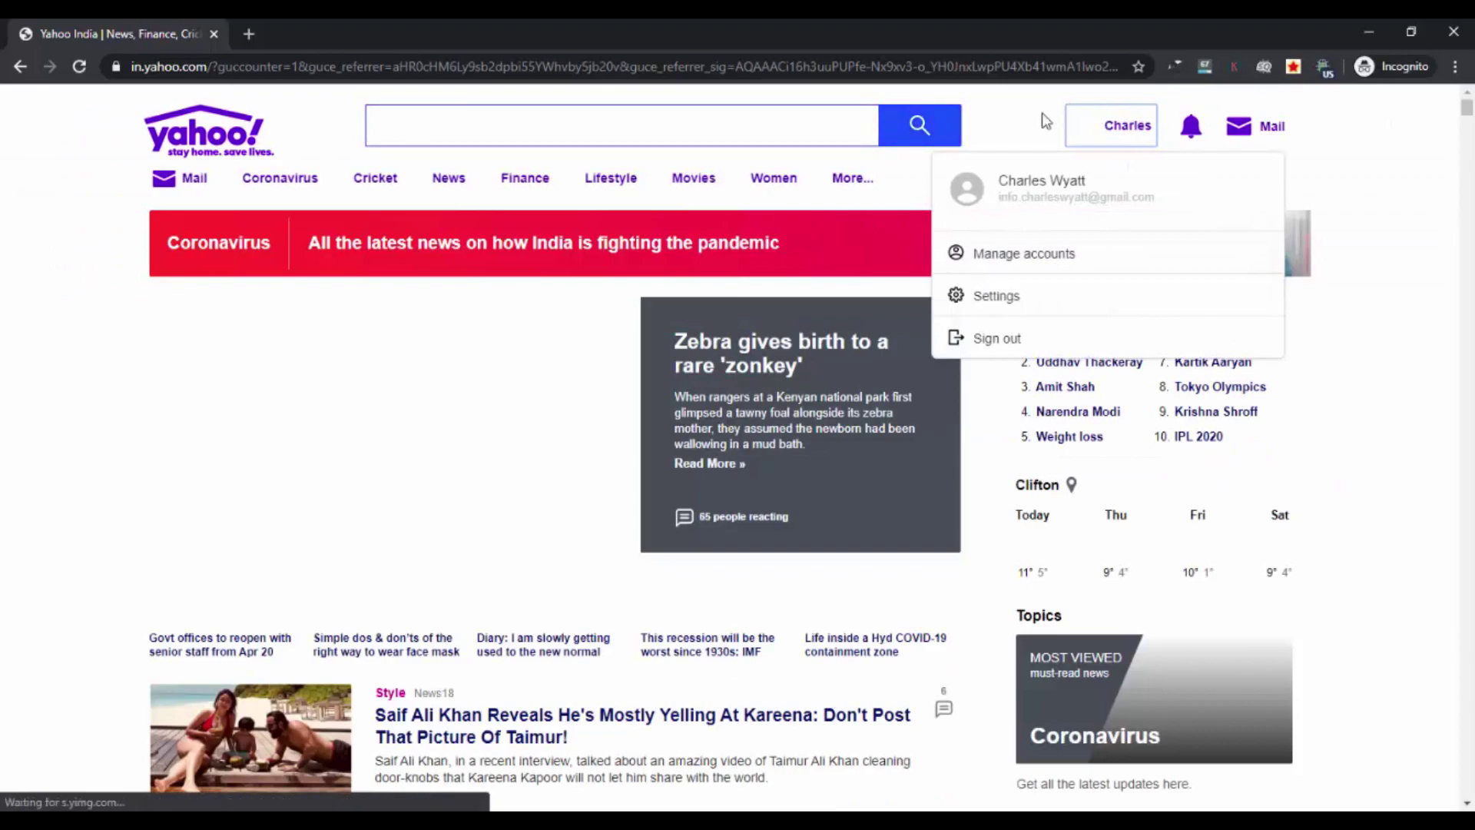
{"action": "left_click", "coordinate": [1128, 127]}
{"action": "left_click", "coordinate": [1128, 127]}
{"action": "left_click", "coordinate": [1127, 127]}
{"action": "left_click", "coordinate": [1126, 126]}
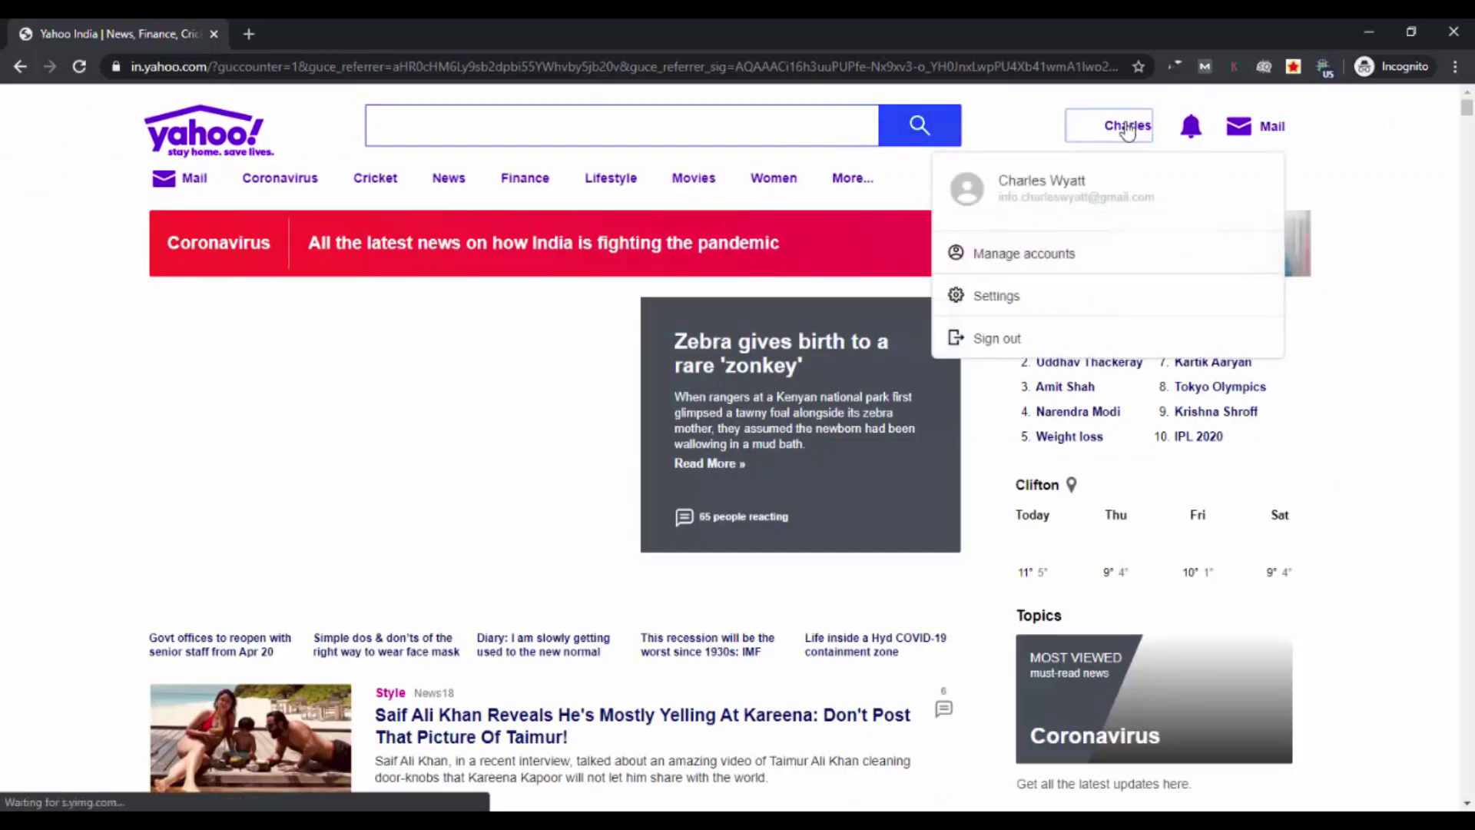